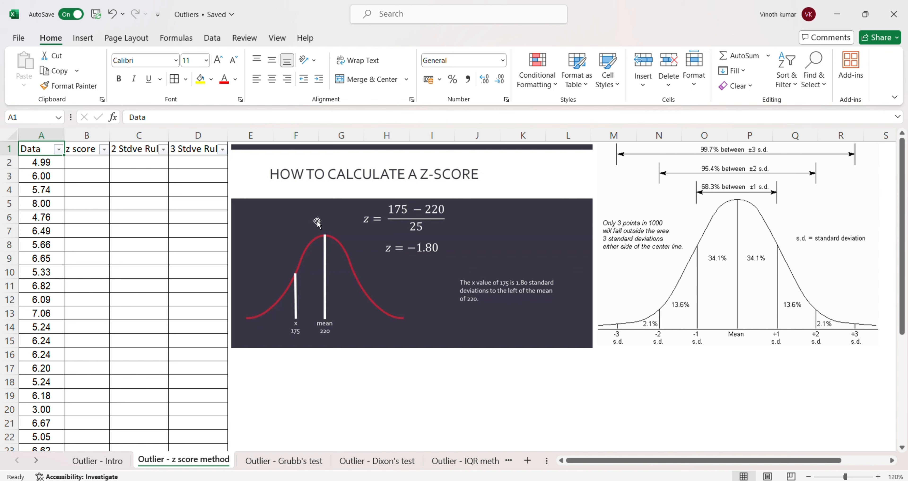
Calculate the mean of the data values A2:A31 in cell A33 with the AVERAGE function.
left_click(39, 173)
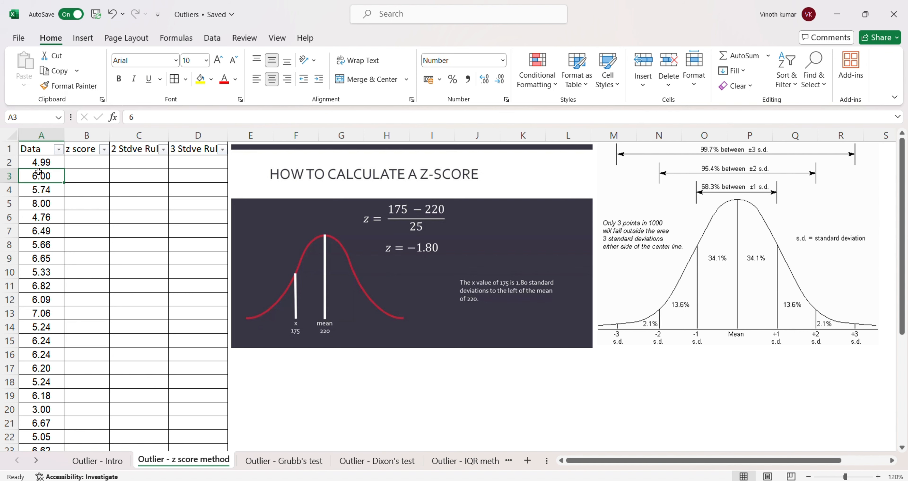
key("ctrl+Down")
key("Down")
key("Down")
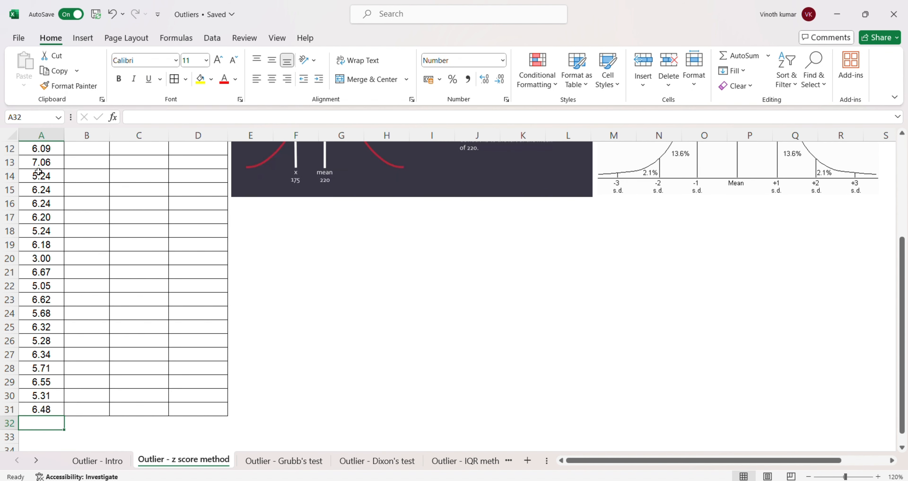
type("=av")
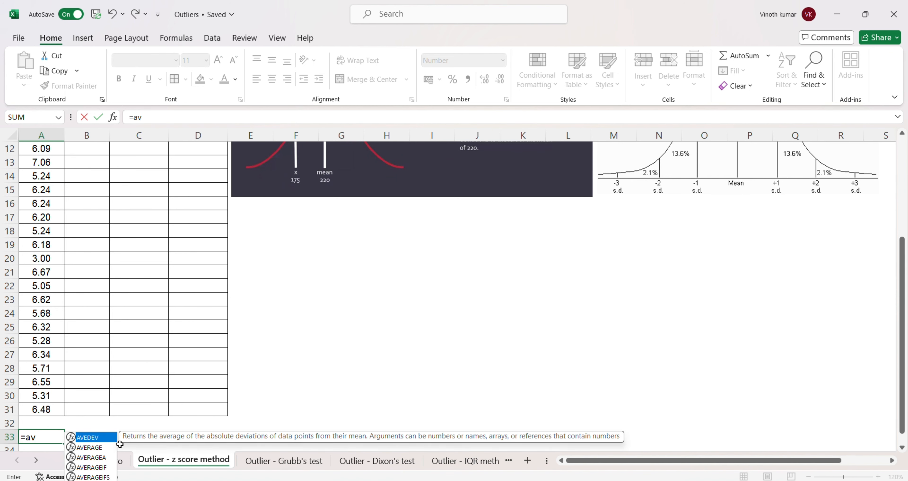
left_click(102, 457)
double_click(95, 448)
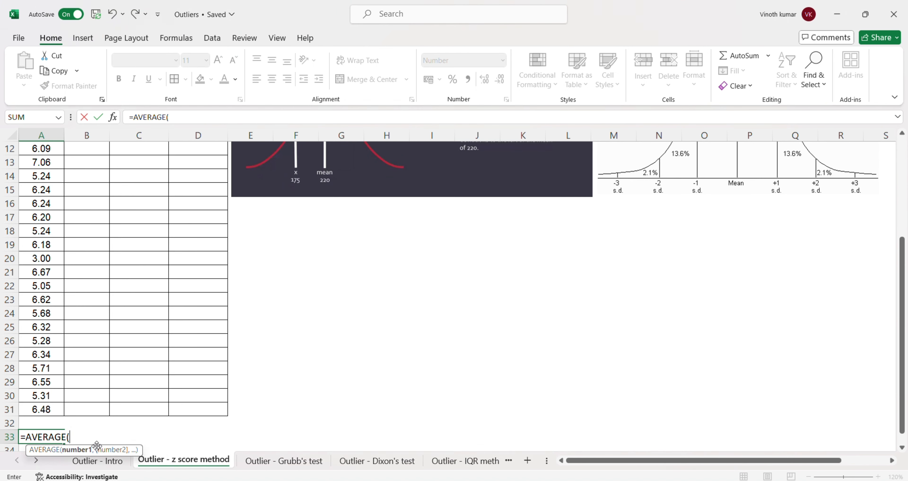
left_click(39, 331)
key("ctrl+Up")
key("Down")
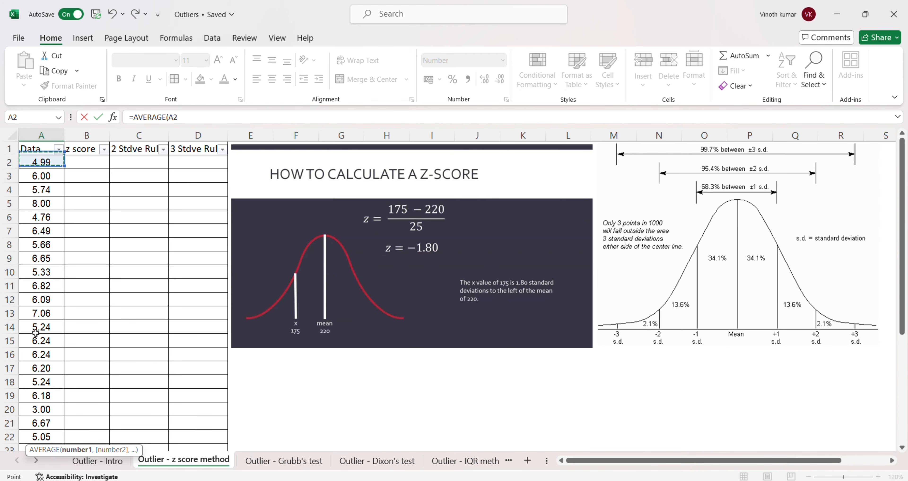
key("ctrl+shift+Down")
key("Return")
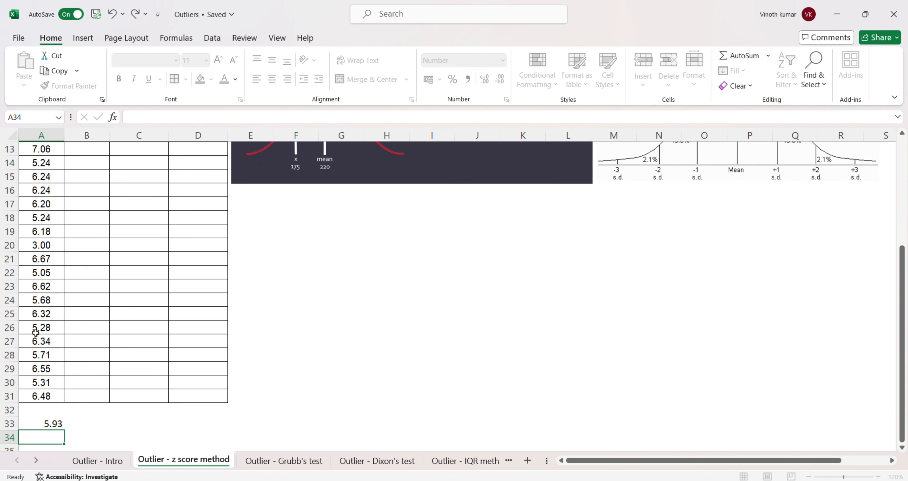
Calculate the standard deviation of A2:A31 in cell A34 with the STDEV function.
key("Up")
key("Down")
type("=")
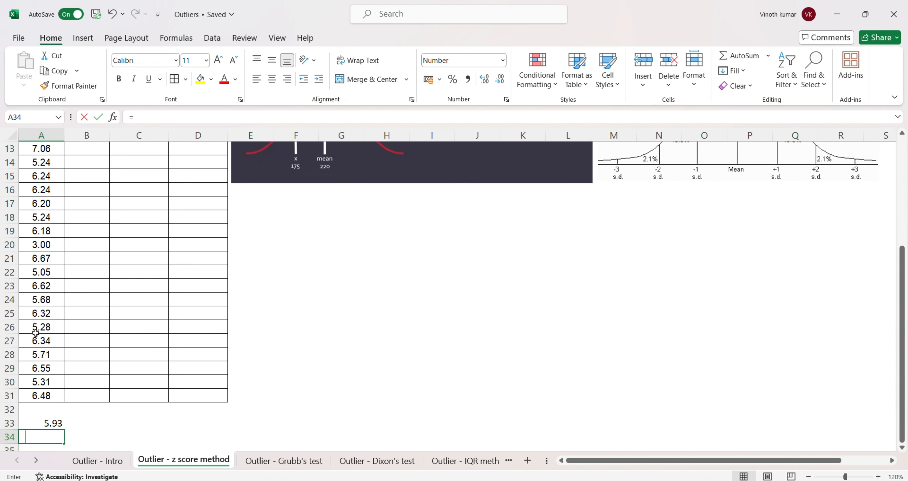
type("at")
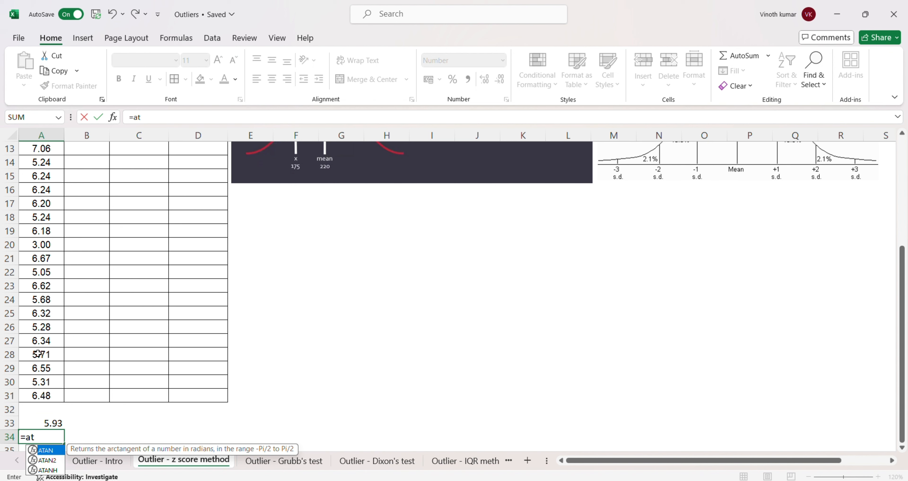
key("BackSpace")
key("BackSpace")
type("std")
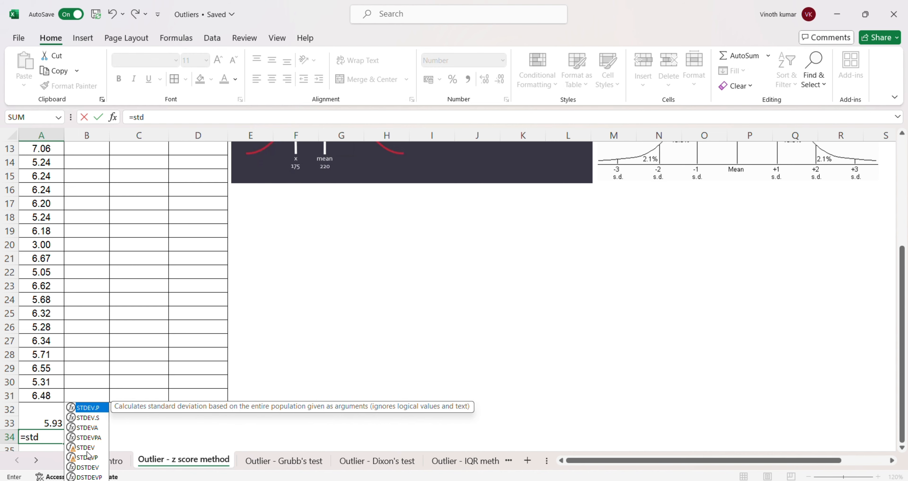
double_click(87, 448)
left_click(42, 299)
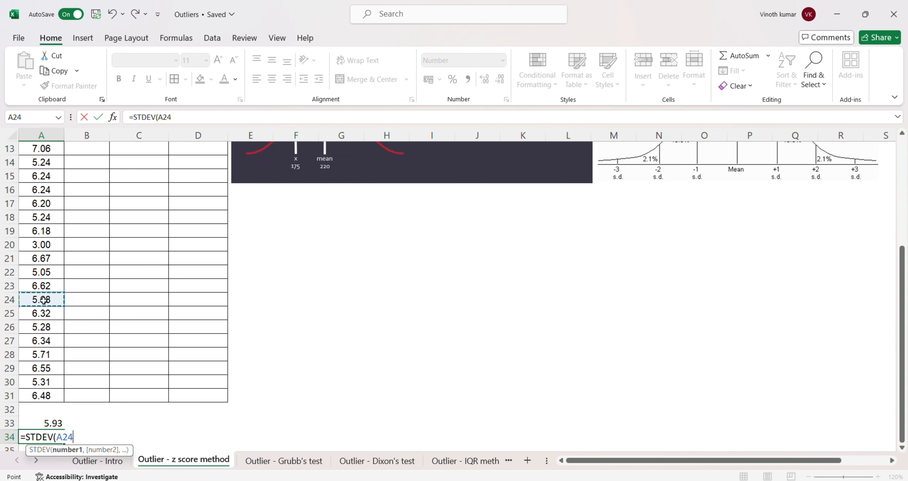
key("ctrl+Up")
key("Down")
key("ctrl+shift+Down")
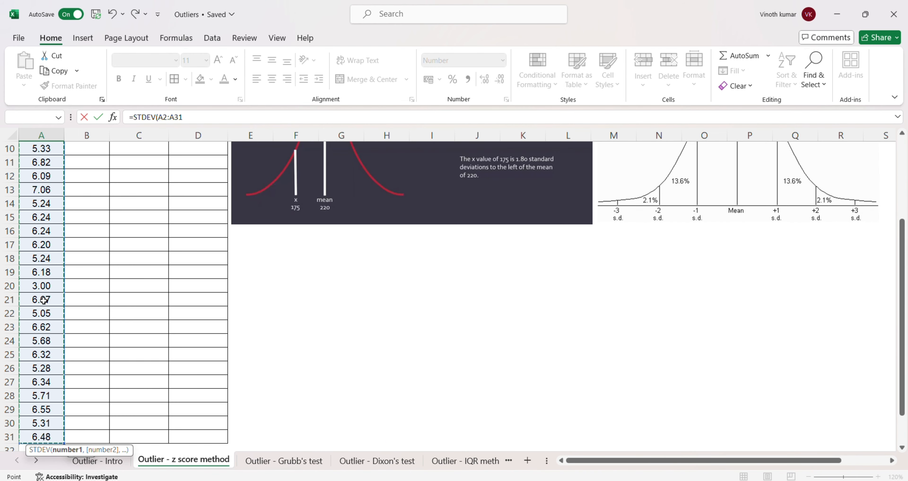
key("Return")
Add cell borders to the mean and standard deviation results in A33:A34.
key("Up")
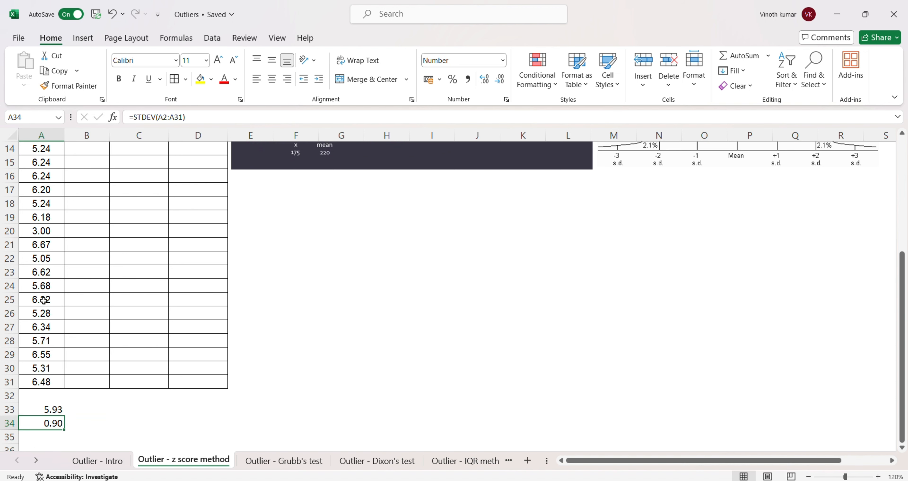
key("Up")
key("shift+Down")
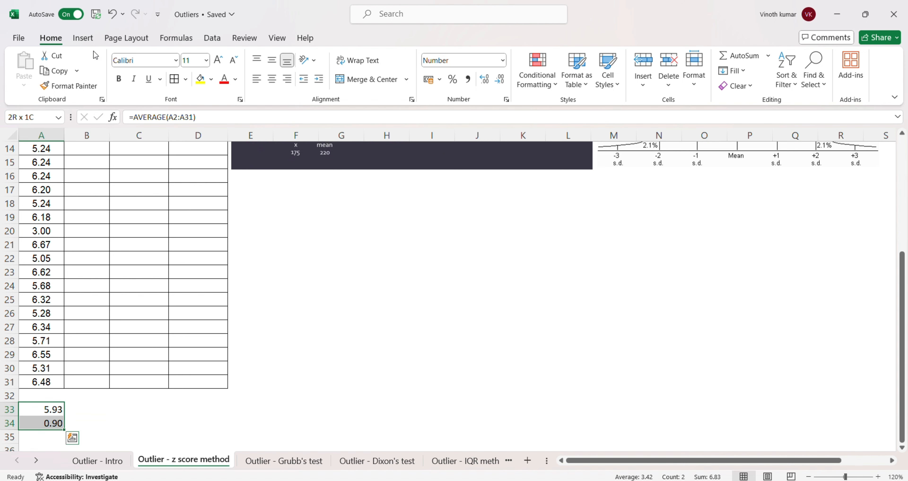
left_click(176, 83)
Begin the z-score formula in cell B2 by subtracting the mean in A33 from the data value in A2.
key("Up")
key("Up")
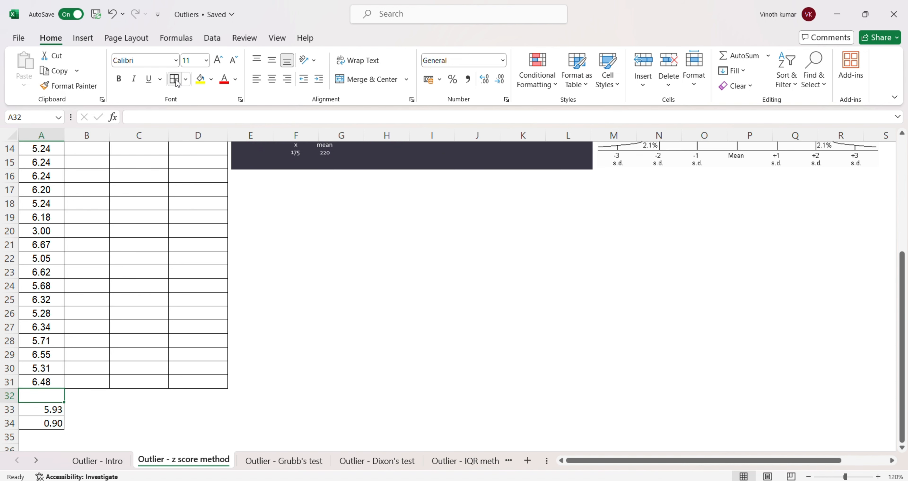
key("Right")
key("ctrl+Up")
key("Down")
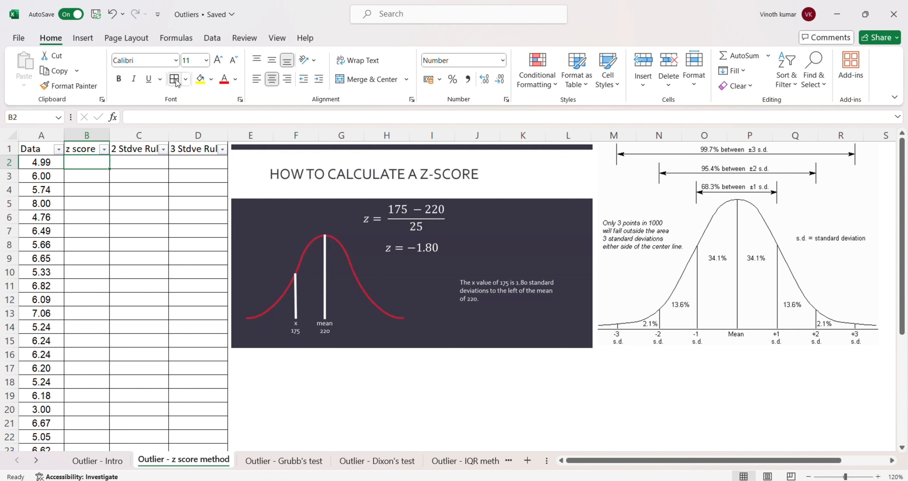
type("=")
key("Left")
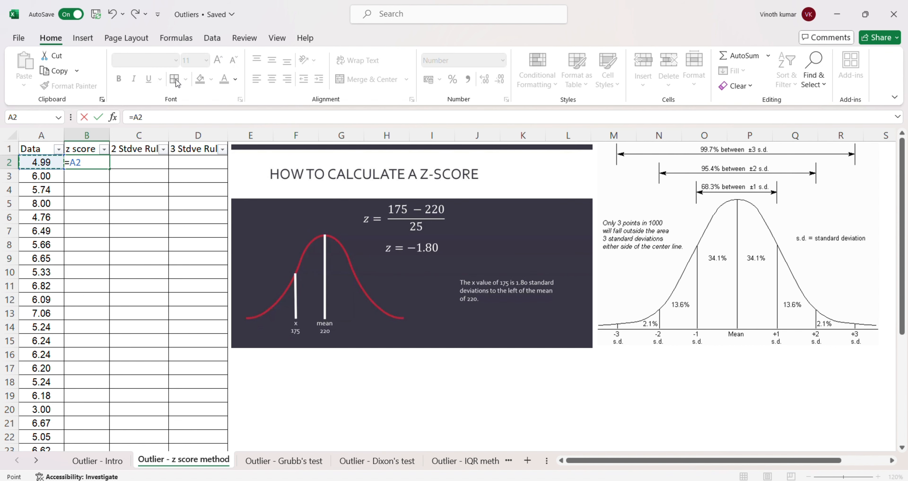
type("-")
key("Left")
key("ctrl+Down")
key("Down")
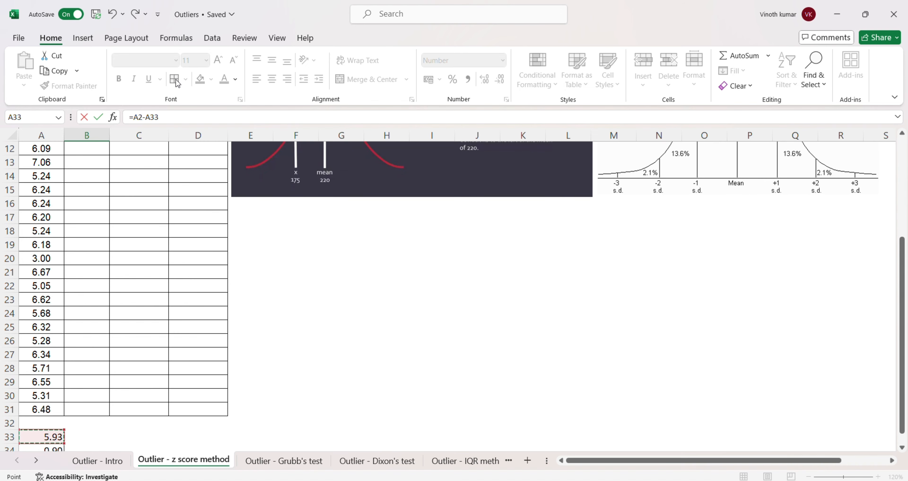
Make the mean reference in the B2 formula absolute as $A$33.
left_click(147, 117)
type("$")
key("Right")
type("$")
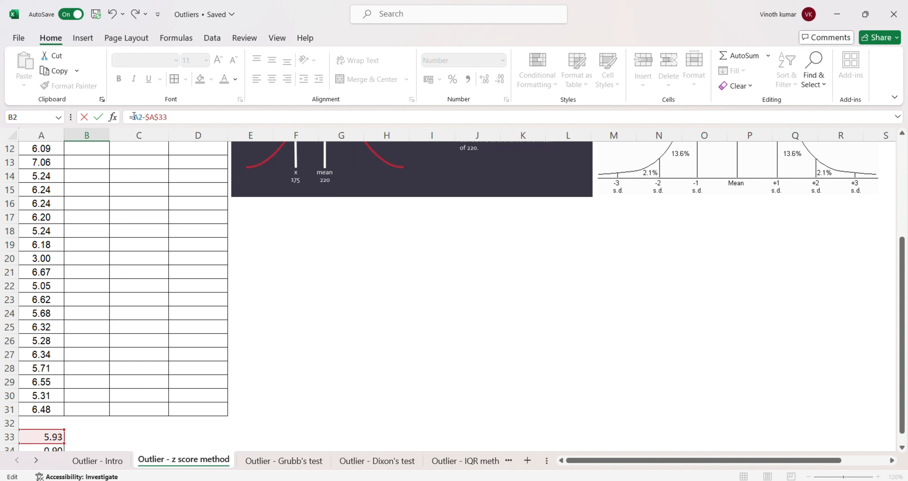
Enclose the subtraction in the B2 formula in parentheses and divide it by the standard deviation in A34.
left_click(137, 117)
left_click(134, 117)
type("(")
left_click(175, 117)
type(")/")
scroll(88, 404, "down", 1)
left_click(50, 408)
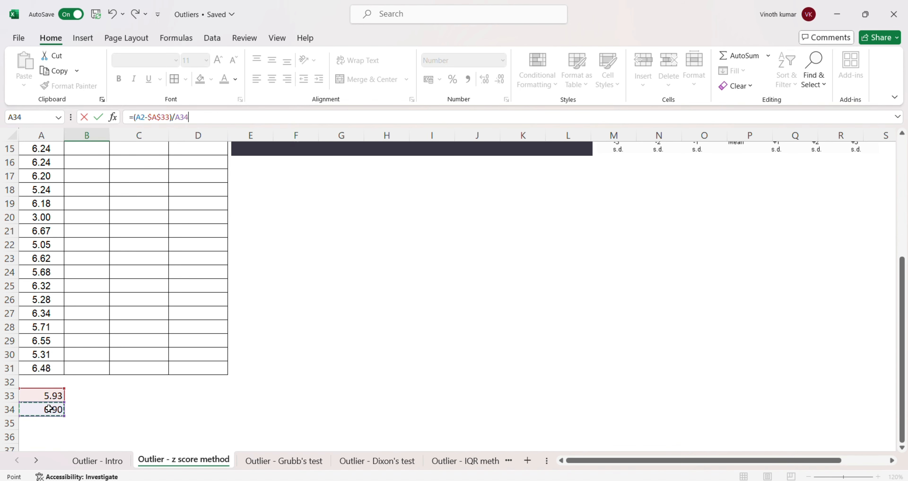
Make the standard deviation reference absolute as $A$34 and enter the formula =(A2-$A$33)/$A$34 in B2.
left_click(179, 113)
type("$")
key("Right")
type("$")
key("ctrl+Return")
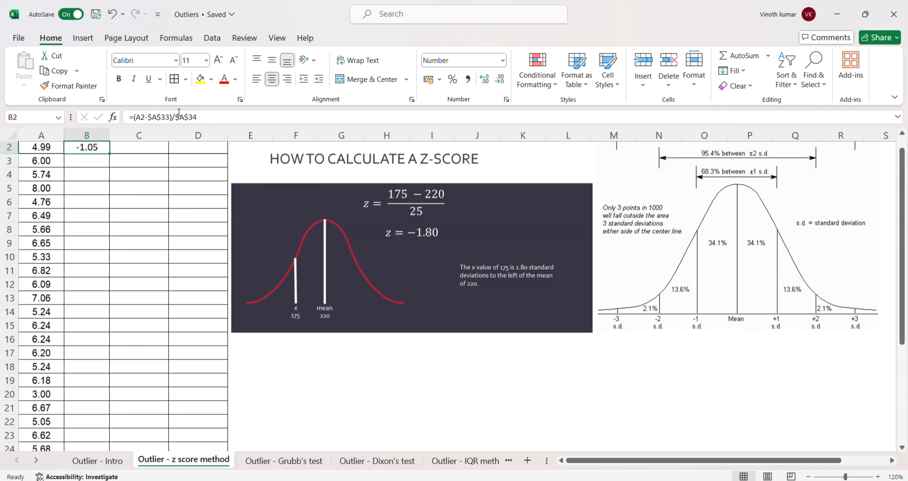
Centre the mean and standard deviation values in A33:A34 horizontally.
key("Left")
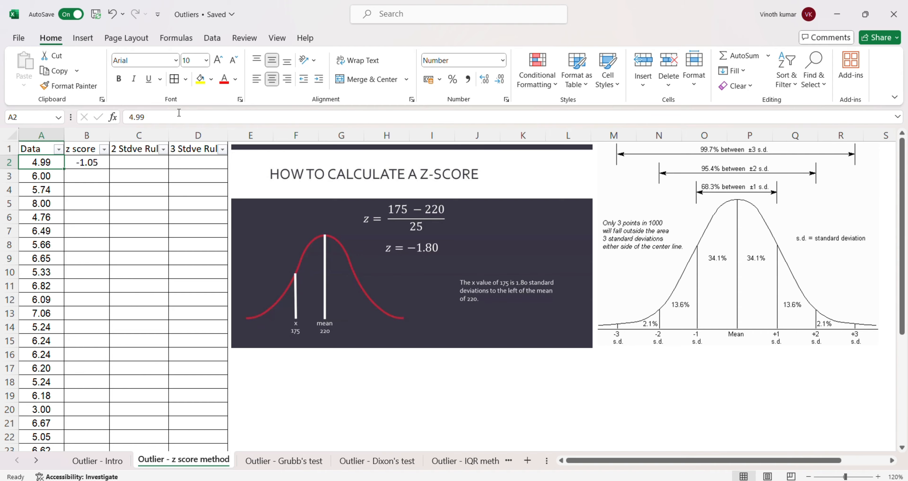
key("ctrl+Down")
key("ctrl+Down")
key("ctrl+Down")
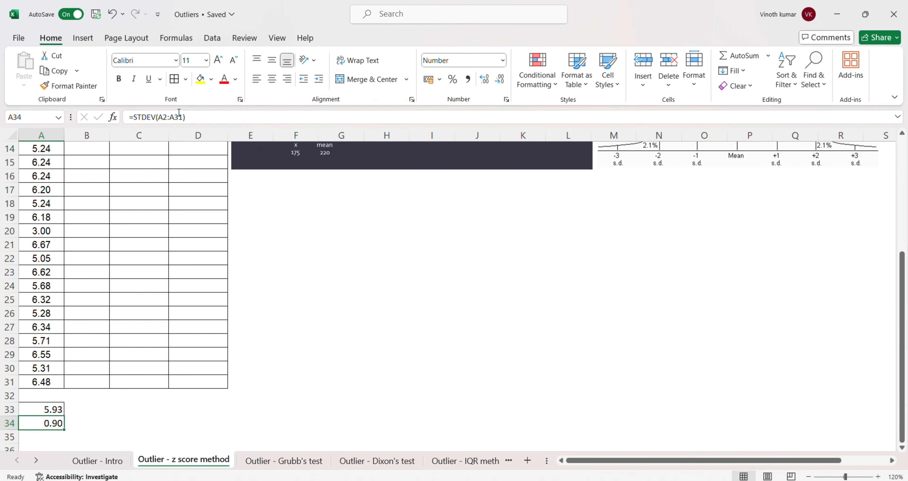
key("Up")
key("shift+Down")
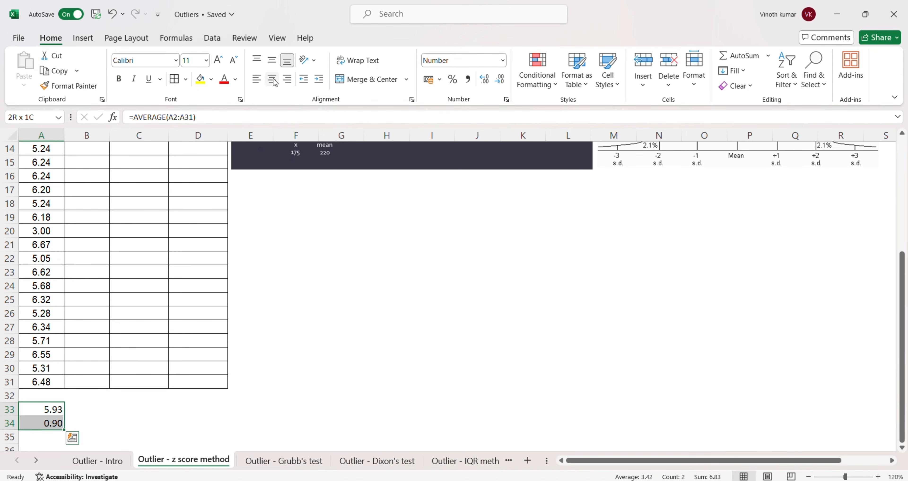
key("shift+Up")
Copy the z-score formula from B2 down the z score column through B31.
key("ctrl+Up")
key("ctrl+Up")
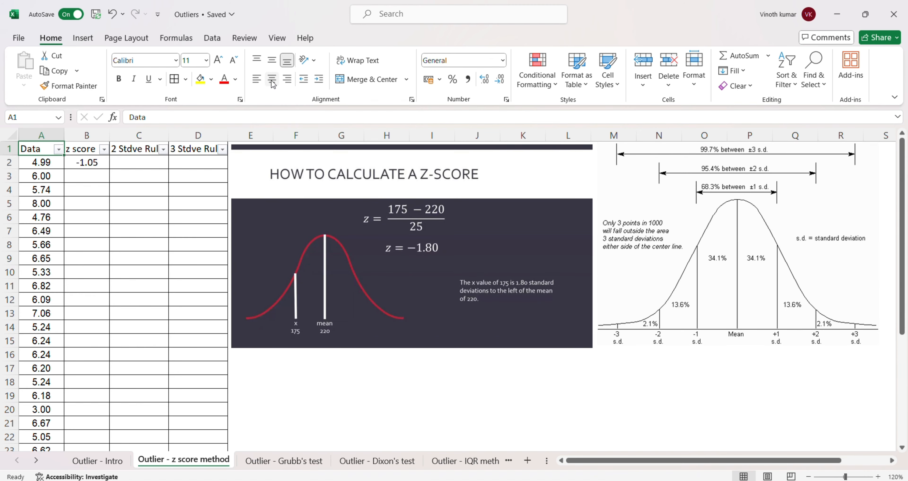
key("Down")
key("Down")
key("Up")
key("Right")
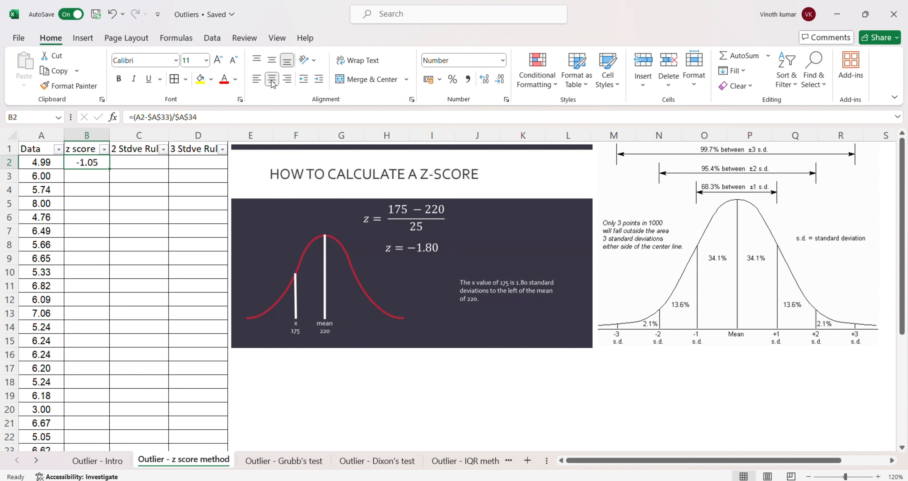
key("ctrl+c")
key("Left")
key("ctrl+Down")
key("Right")
key("Down")
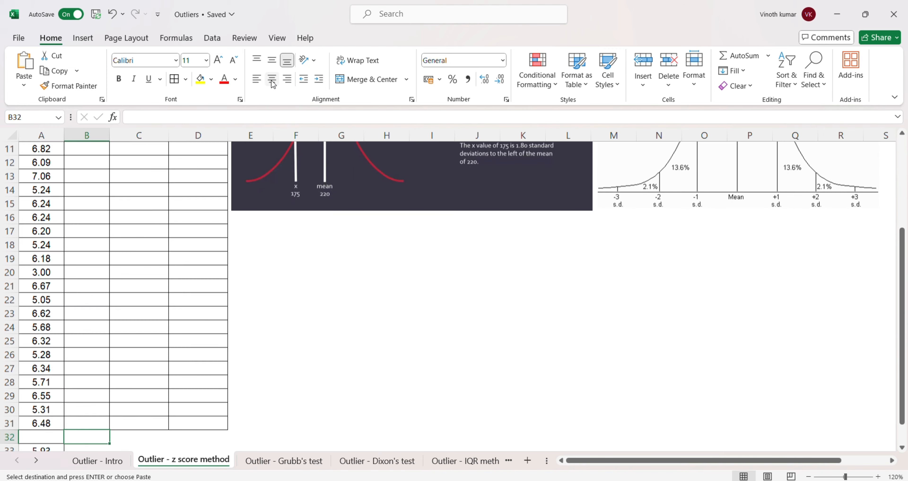
key("Up")
key("ctrl+shift+Up")
key("ctrl+v")
key("Up")
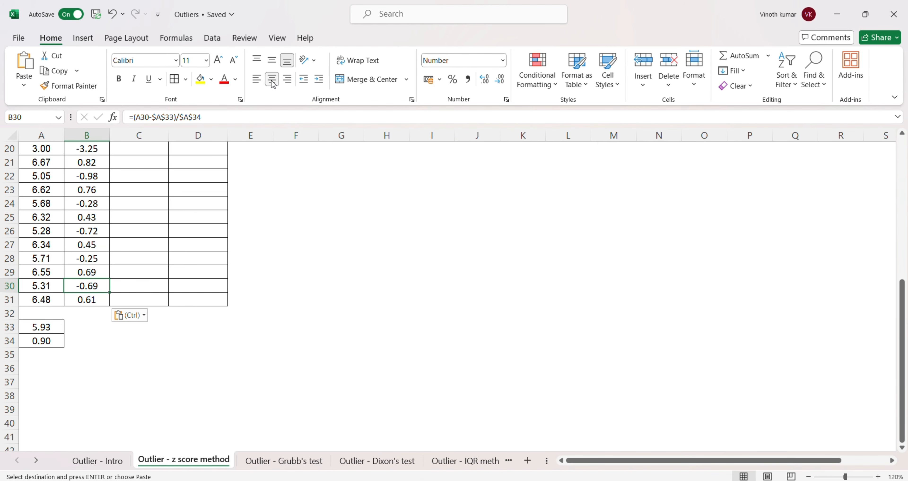
Begin an IFS formula in C2 whose first condition returns "Outlier" when B2>2.
key("ctrl+Up")
key("Down")
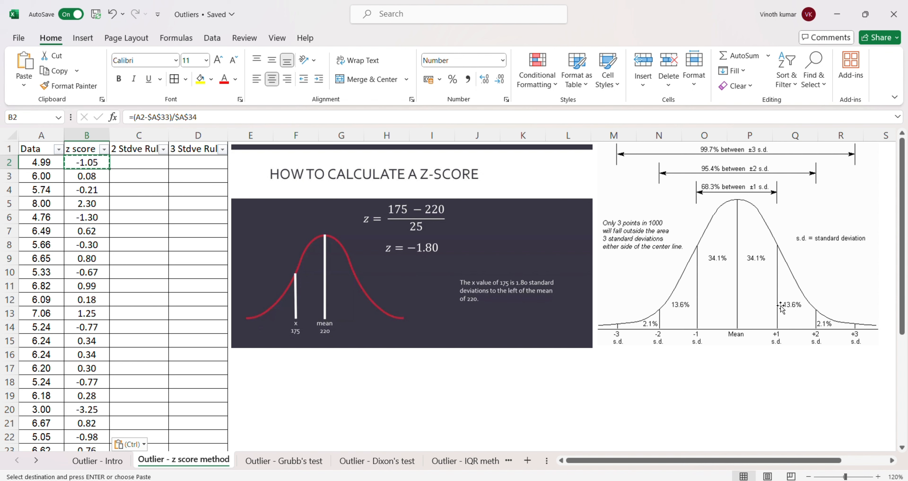
key("Right")
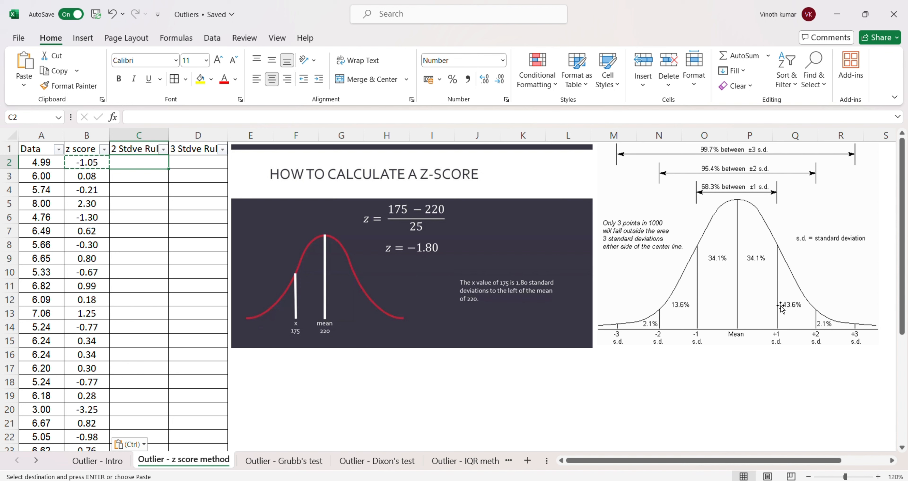
type("=")
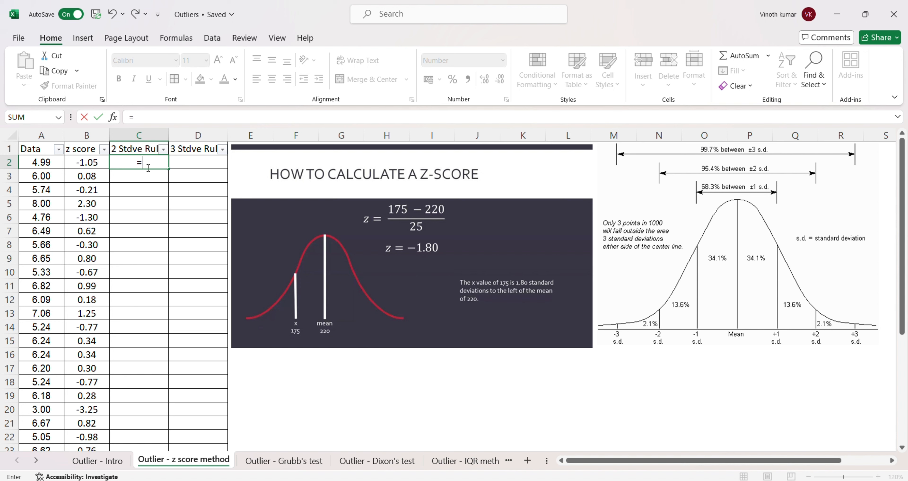
type("ifs")
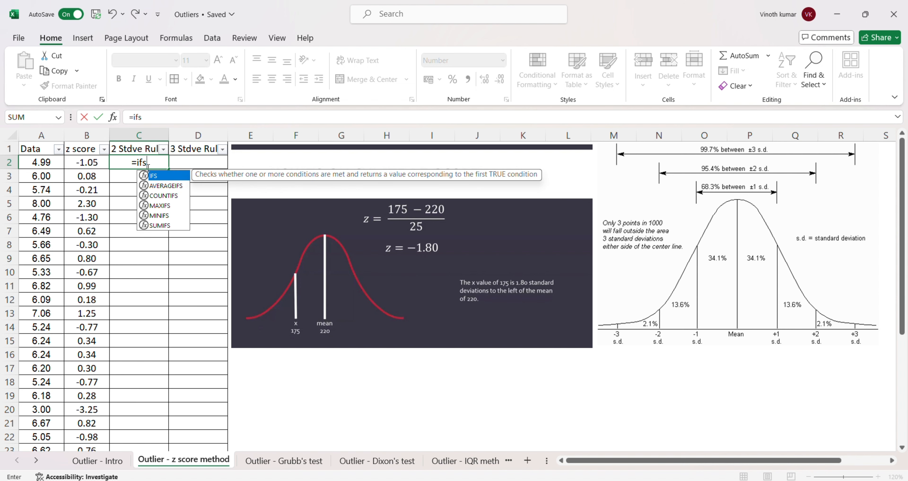
type("(")
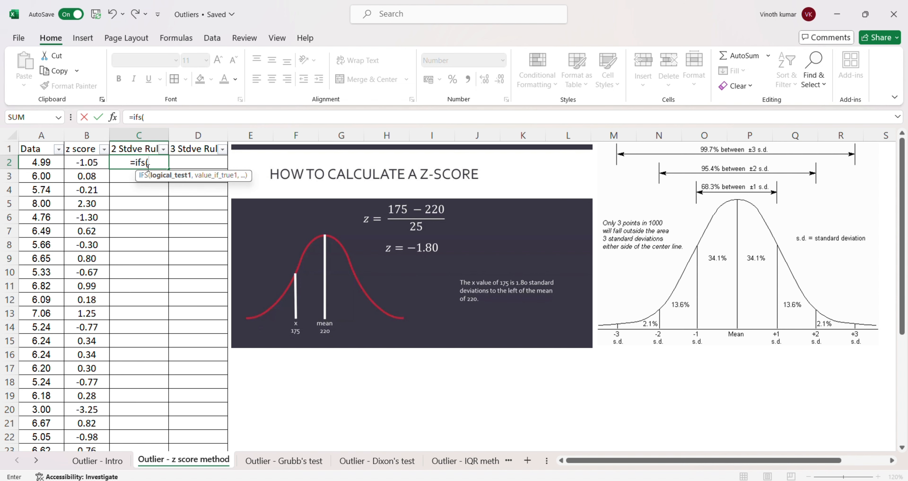
left_click(80, 162)
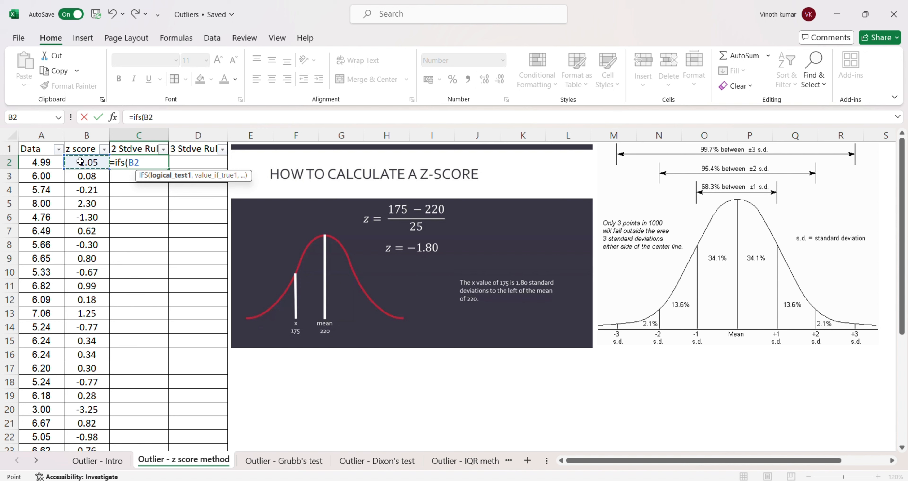
type(">")
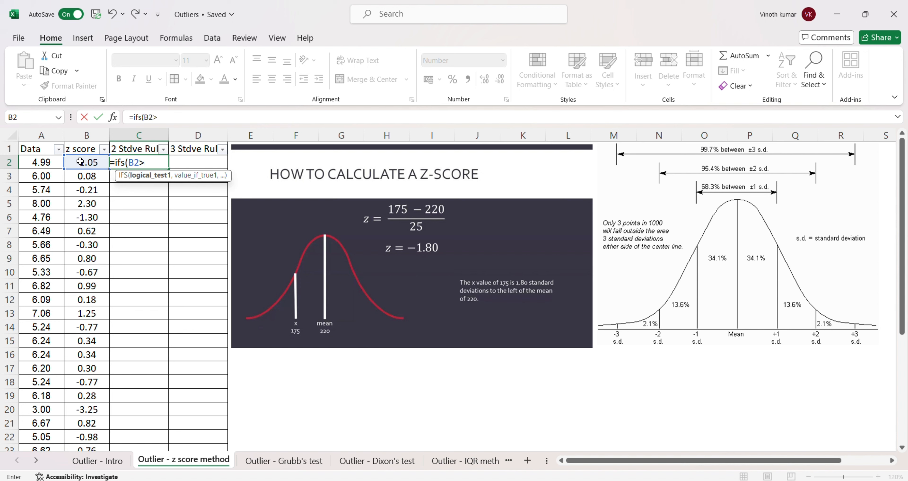
type("2,")
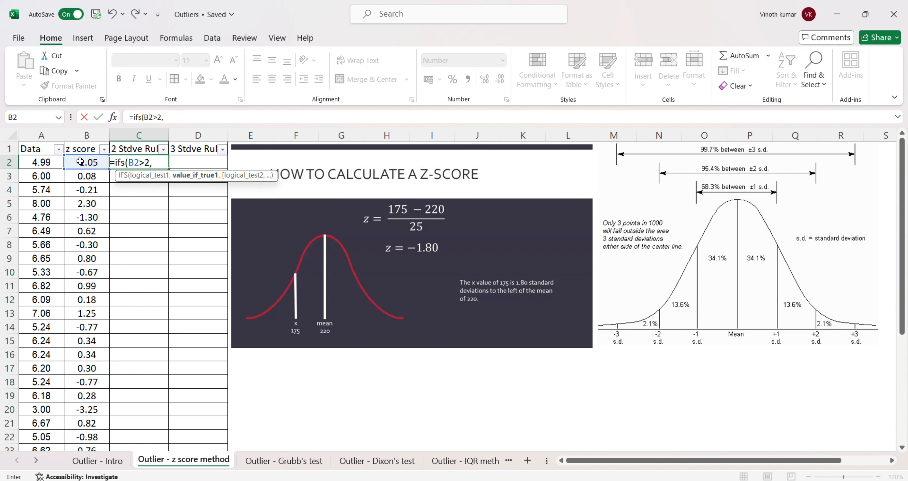
type("\"Outlier")
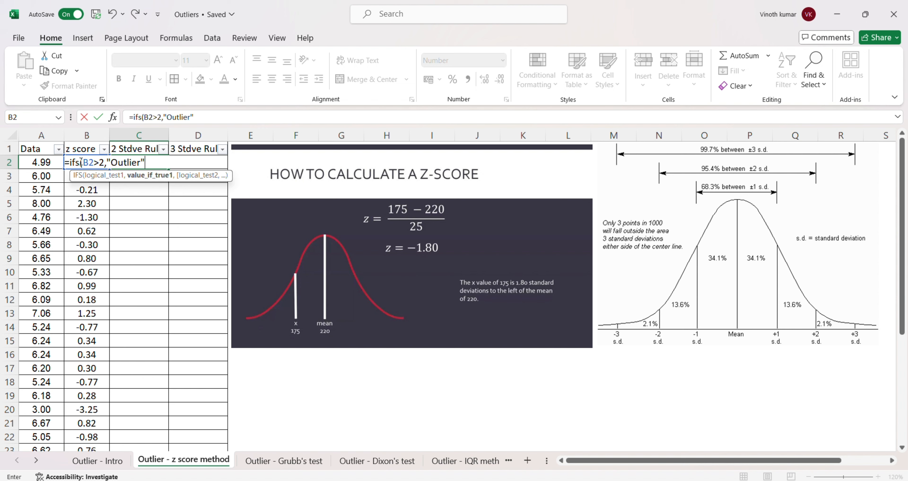
type("\",")
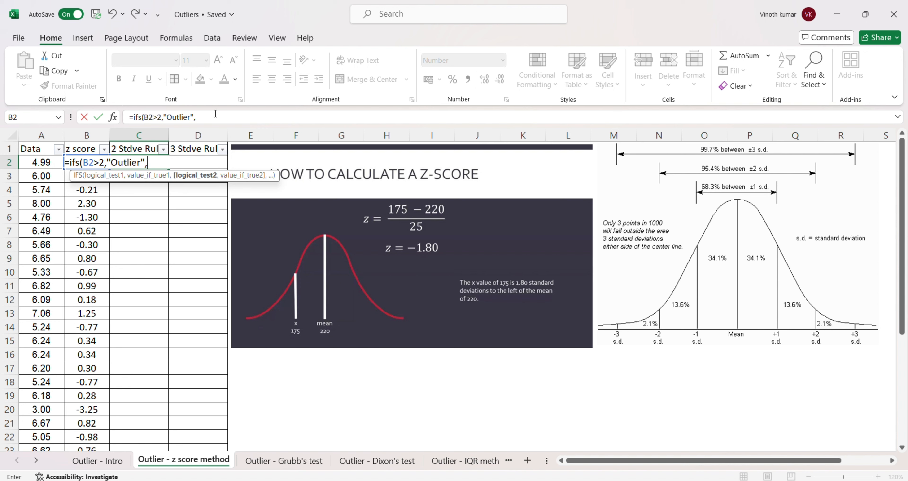
Add the condition B2<-2 returning "Outlier" and enter the IFS formula in C2.
type("B2<-2,")
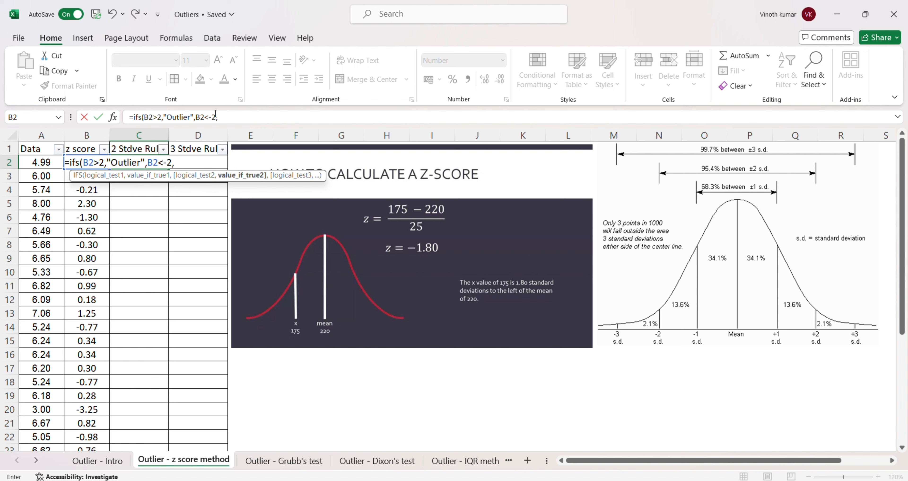
type("\"Outlier\")")
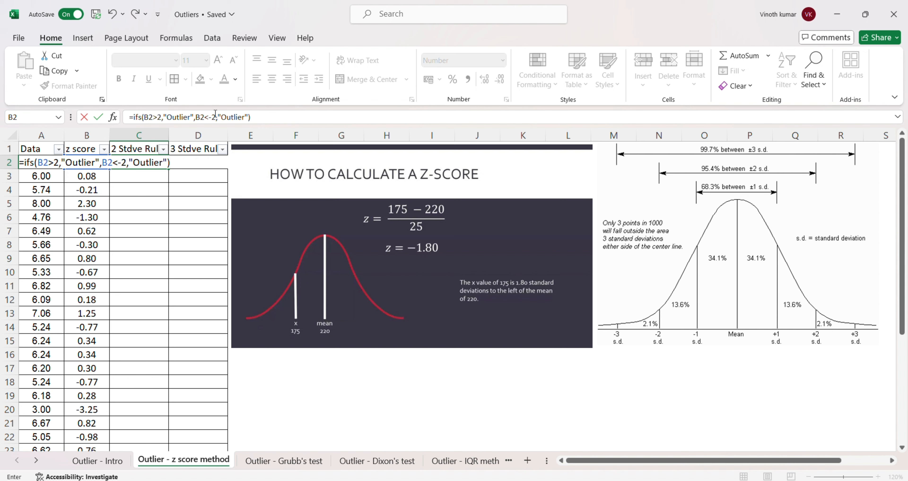
key("Return")
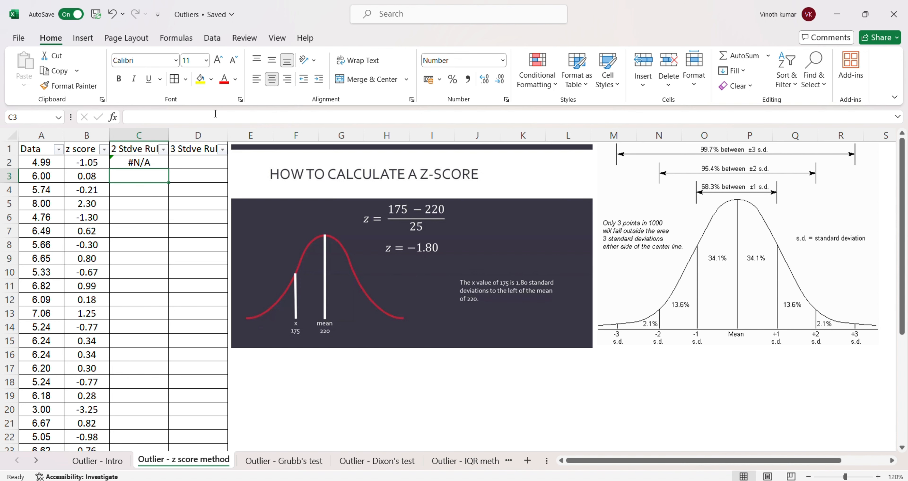
Wrap the IFS formula in C2 in an IFNA function.
key("Up")
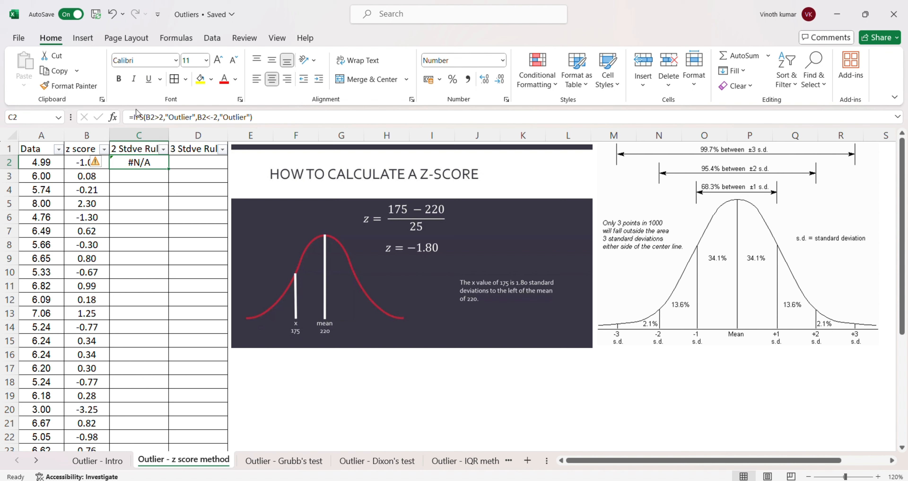
left_click(136, 117)
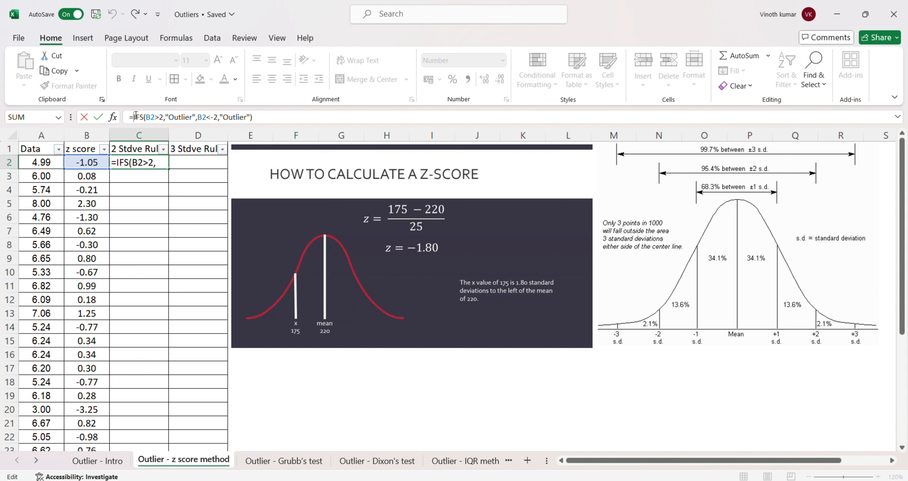
type("if")
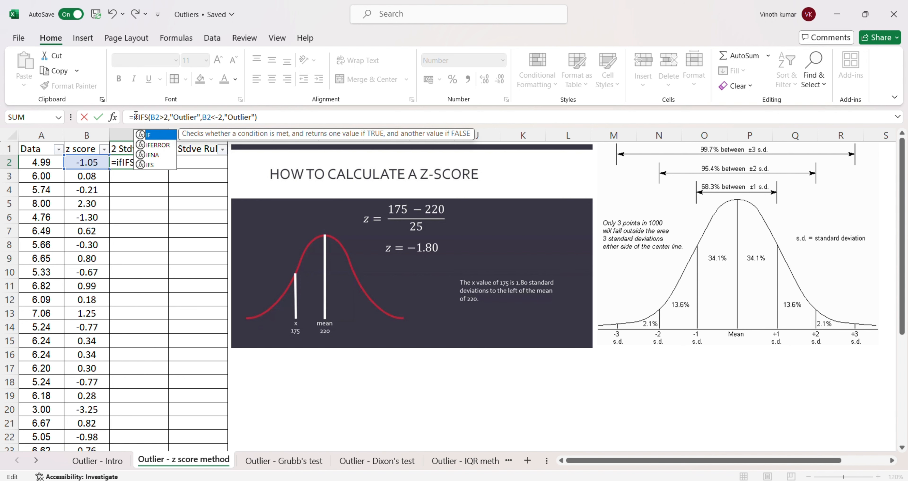
double_click(160, 154)
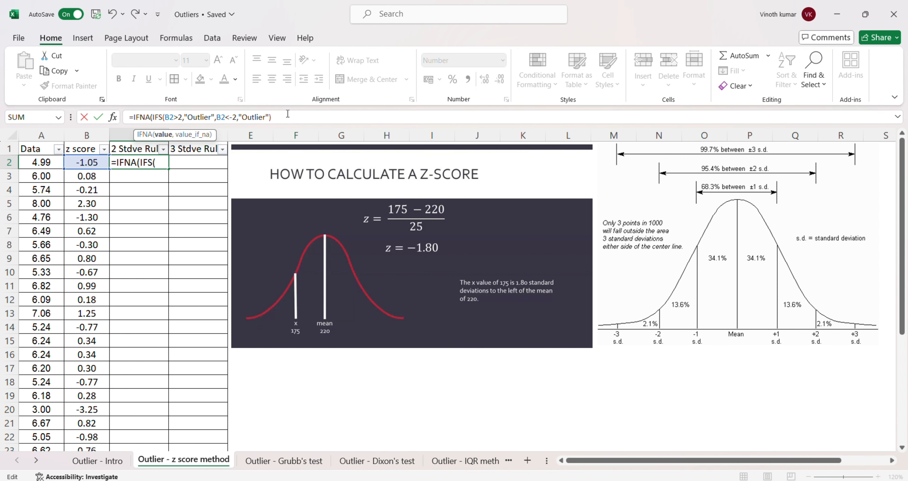
Set the IFNA fallback in C2 to "Not Outlier" and enter the formula, accepting the corrected closing quote.
left_click(278, 114)
type(",")
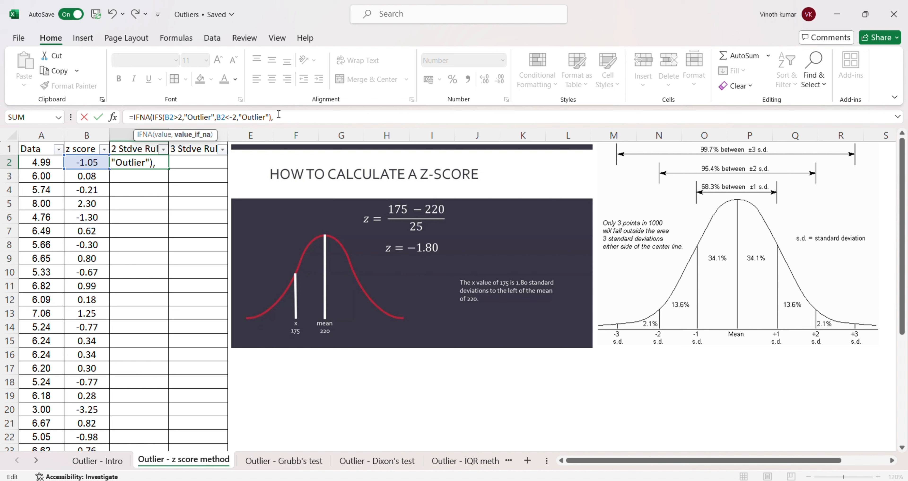
type("\"not")
key("BackSpace")
key("BackSpace")
key("BackSpace")
key("BackSpace")
type("Not Out")
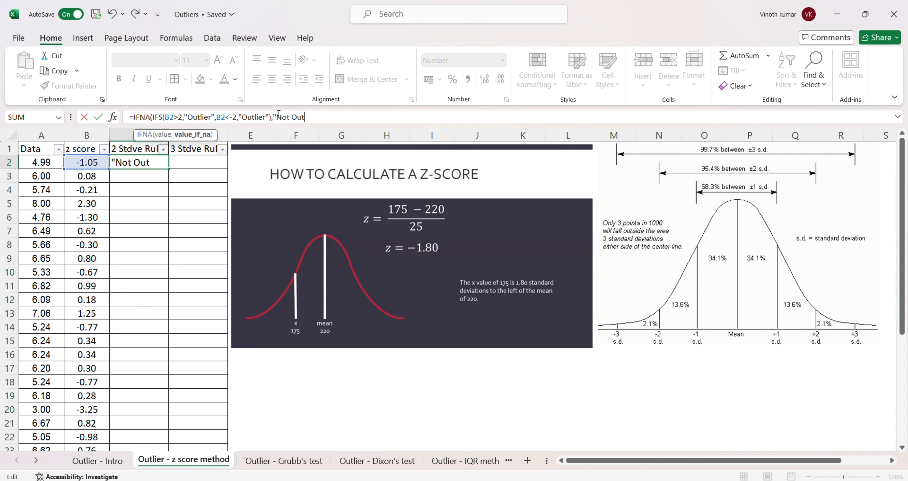
type("lier)")
key("Return")
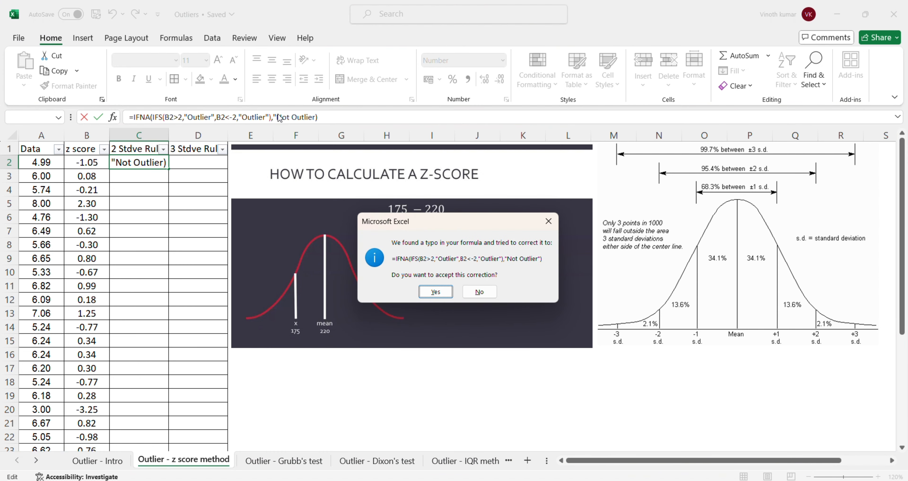
key("Return")
Copy the 2 standard deviation rule formula from C2 down the column through C31.
key("Up")
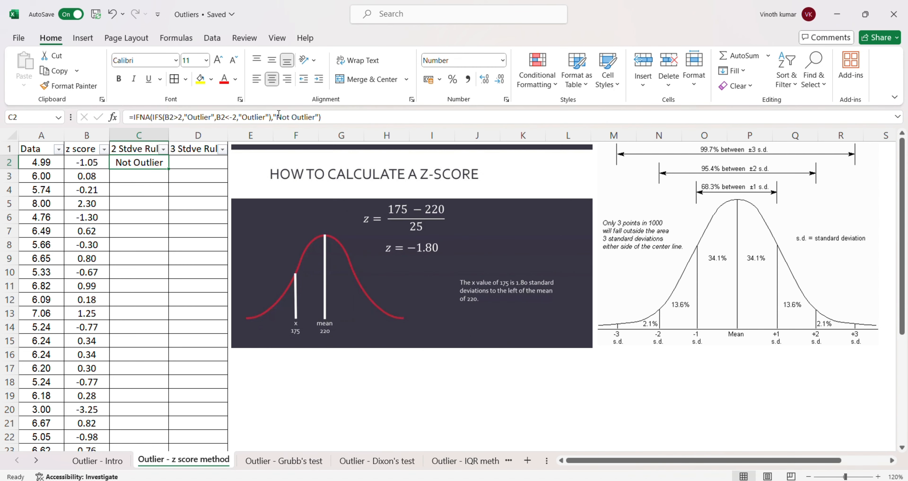
key("ctrl+c")
key("Left")
key("ctrl+Down")
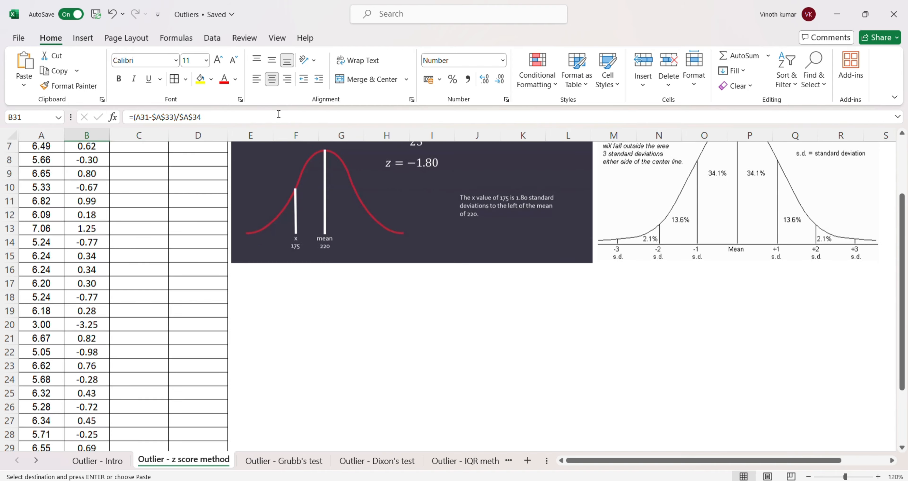
key("Right")
key("ctrl+shift+Up")
key("ctrl+v")
key("ctrl+Down")
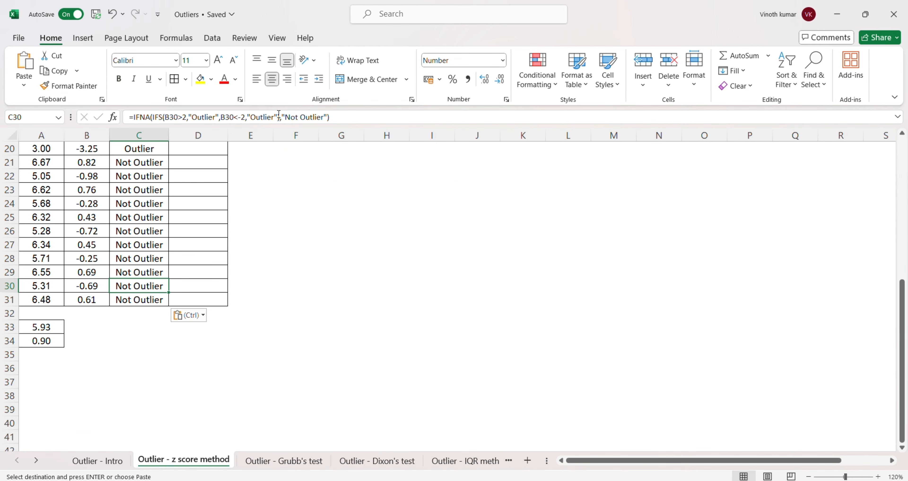
Examine the data values, z scores and 2 standard deviation rule results in rows 5 and 20.
key("ctrl+Up")
key("Down")
key("Down")
key("Down")
key("Down")
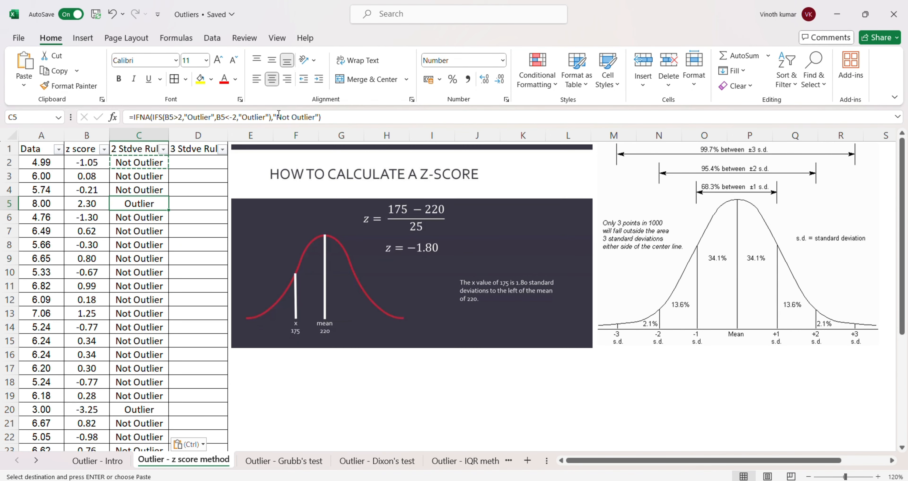
key("Left")
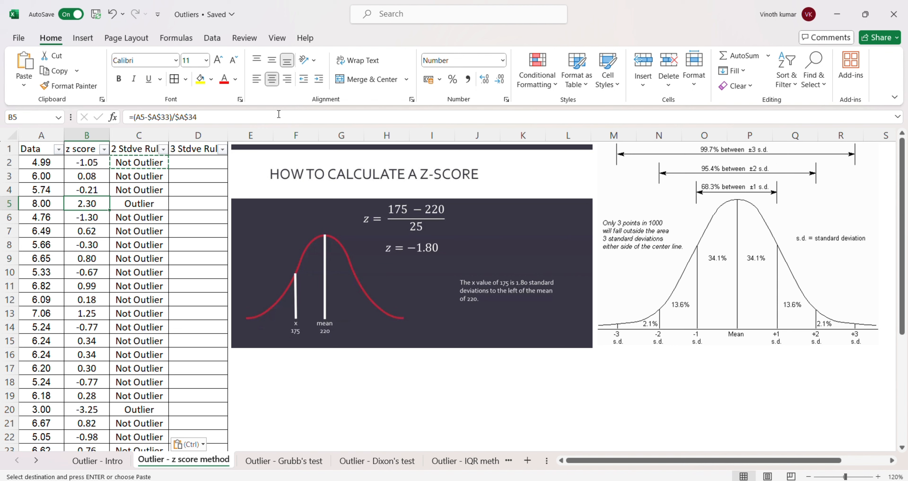
key("Left")
key("Right")
key("Down")
key("Down")
key("Down")
key("Down")
key("Down")
key("Down")
key("Down")
key("Down")
key("Down")
key("Down")
key("Down")
key("Down")
key("Down")
key("Down")
key("Down")
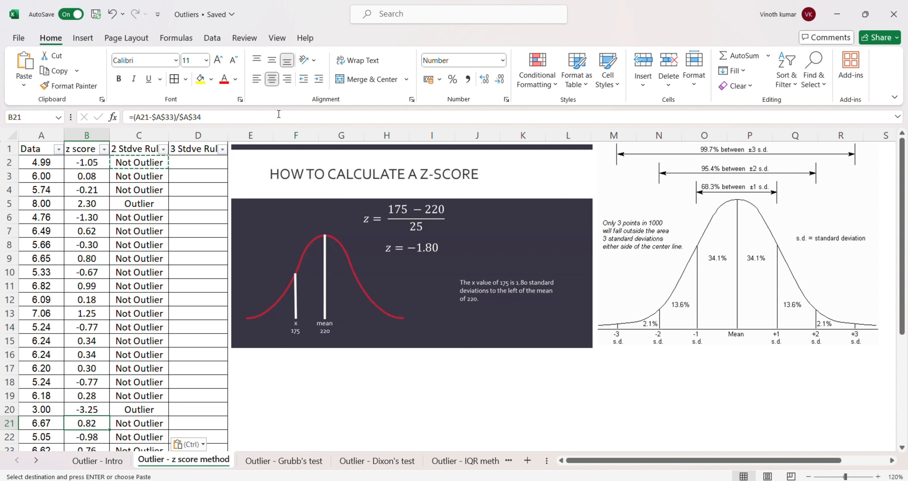
key("Left")
key("Right")
key("Right")
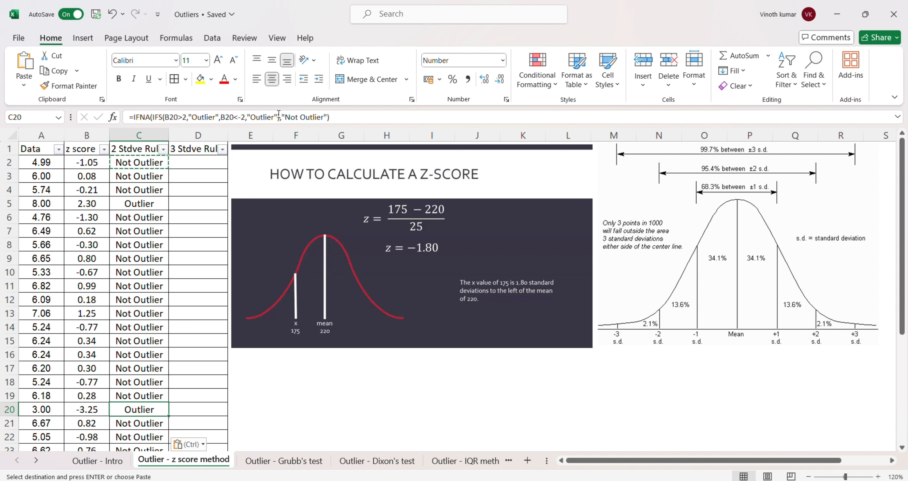
key("Left")
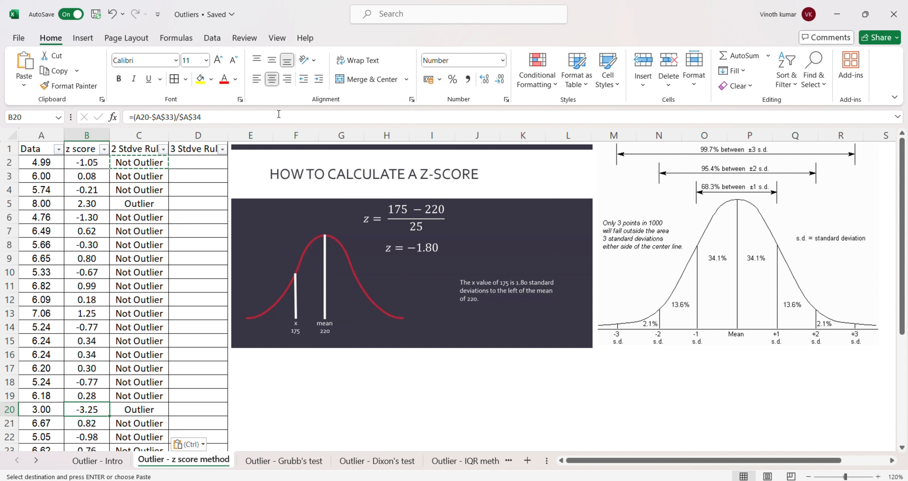
key("Right")
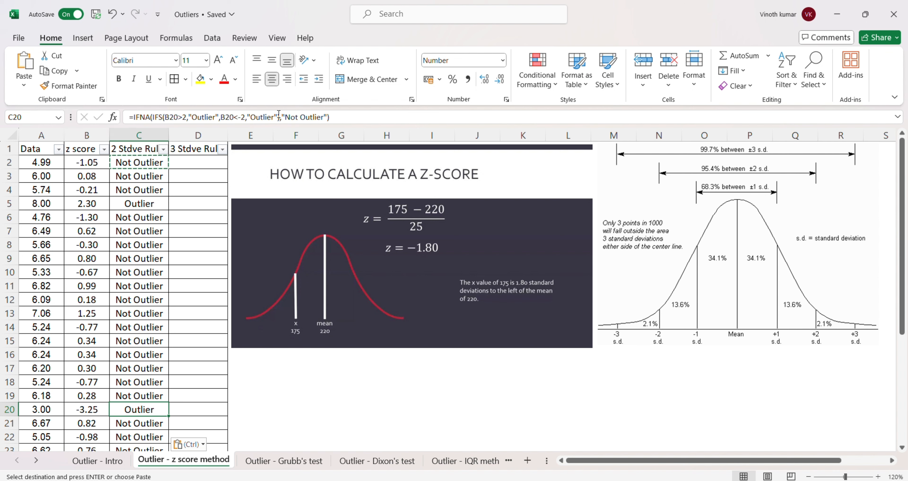
Copy the complete IFNA formula text from C2 into D2, keeping its references to B2 unchanged.
key("Up")
key("Up")
key("Up")
key("Up")
key("Up")
key("Up")
key("Up")
key("Up")
key("Up")
key("Up")
key("Up")
key("Up")
key("Up")
key("Up")
key("Up")
key("Up")
key("Up")
key("Up")
key("Up")
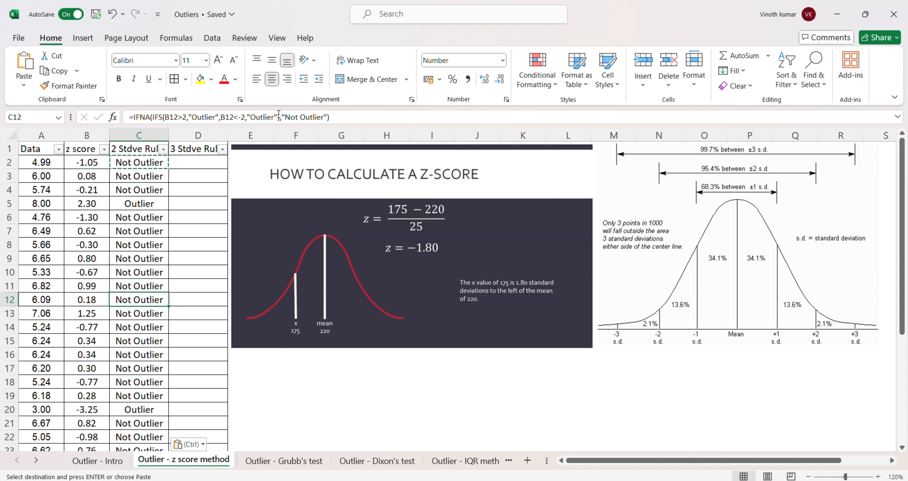
key("Down")
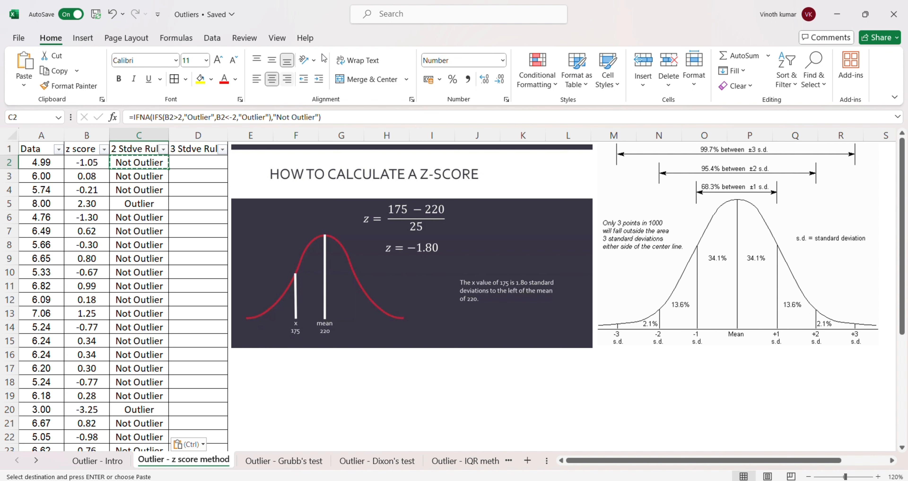
key("F2")
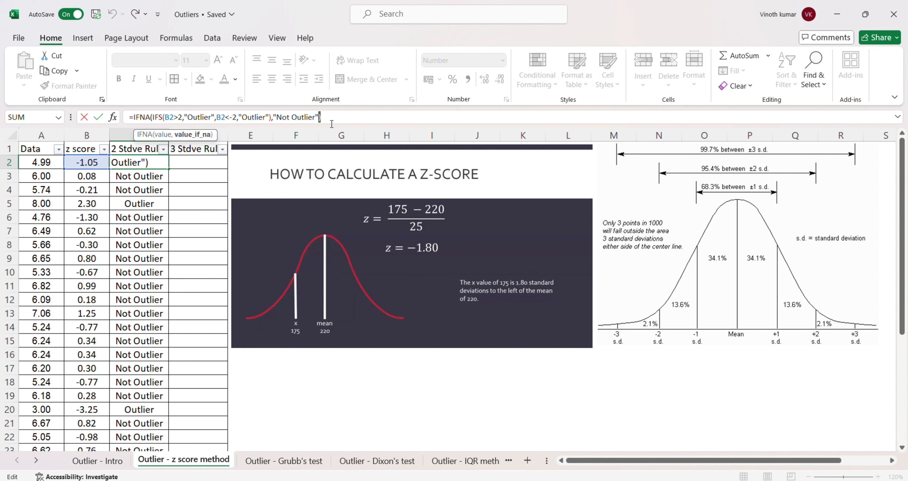
key("shift+Left")
key("shift+Left")
key("shift+Left")
key("shift+Left")
key("shift+Left")
key("shift+Left")
key("shift+Left")
key("shift+Left")
key("shift+Left")
key("shift+Left")
key("shift+Left")
key("shift+Left")
key("shift+Left")
key("shift+Left")
key("shift+Left")
key("shift+Left")
key("shift+Left")
key("shift+Left")
key("shift+Left")
key("shift+Left")
key("shift+Left")
key("shift+Left")
key("shift+Left")
key("shift+Left")
key("shift+Left")
key("shift+Left")
key("shift+Left")
key("shift+Left")
key("shift+Left")
key("shift+Left")
key("shift+Left")
key("shift+Left")
key("shift+Left")
key("shift+Left")
key("shift+Left")
key("shift+Left")
key("shift+Left")
key("shift+Left")
key("shift+Left")
key("shift+Left")
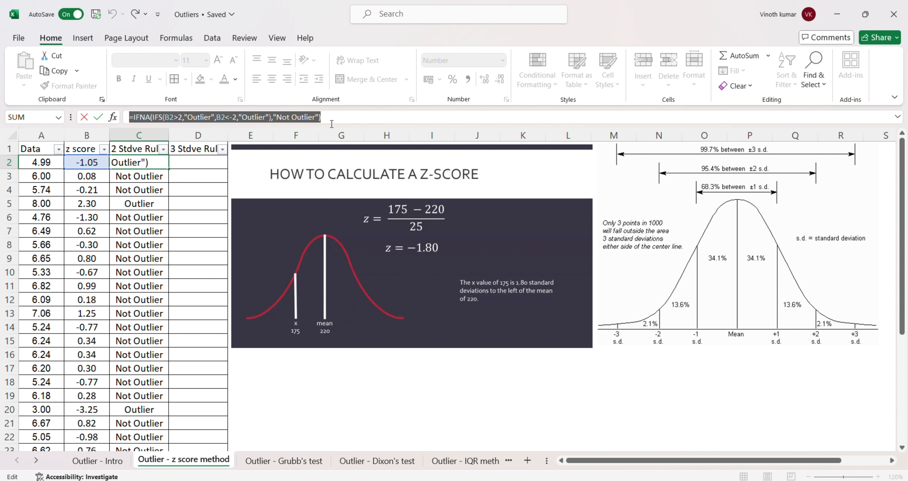
key("ctrl+c")
key("Return")
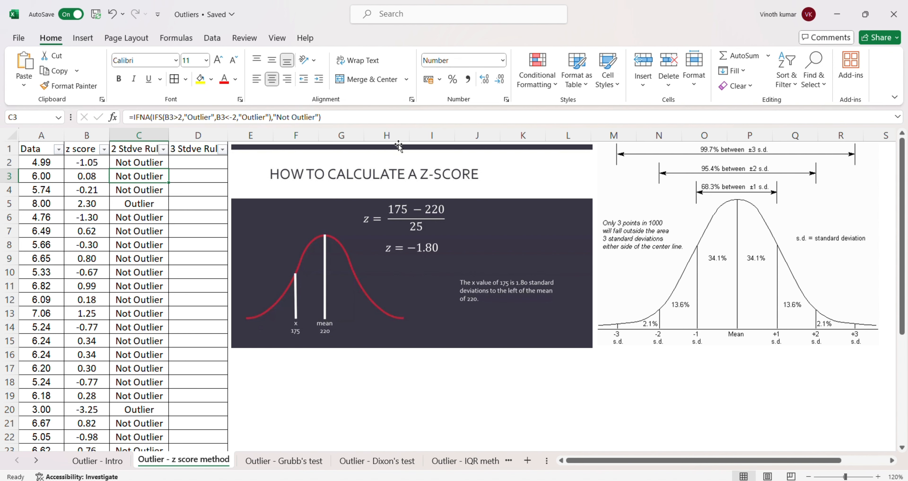
left_click(200, 161)
key("F2")
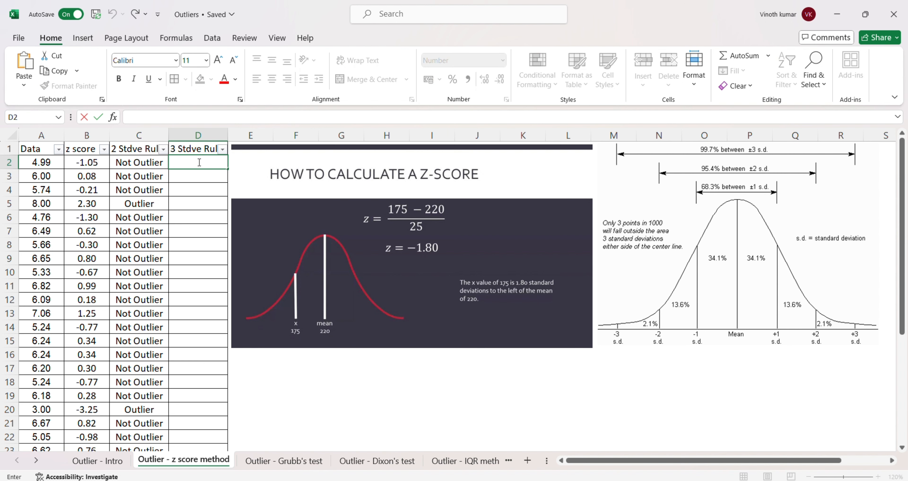
key("ctrl+v")
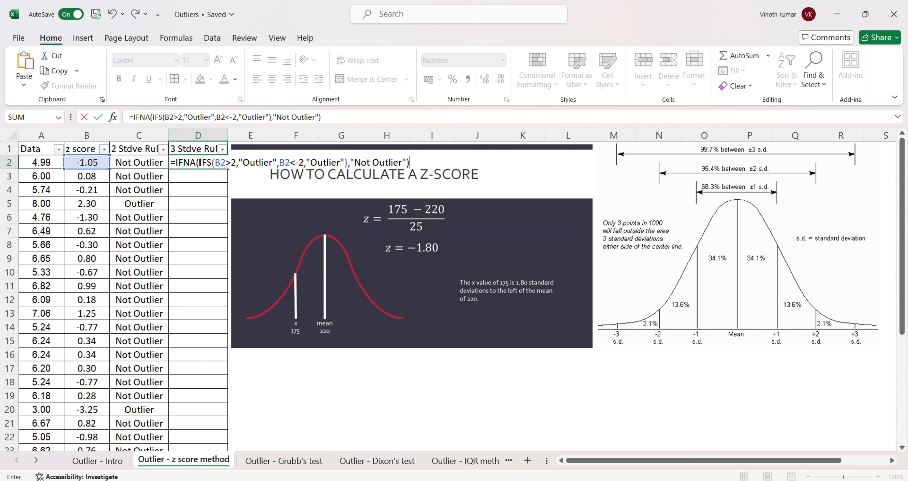
Set the upper threshold in the D2 formula to 3 so the first test reads B2>3.
left_click(178, 116)
double_click(177, 117)
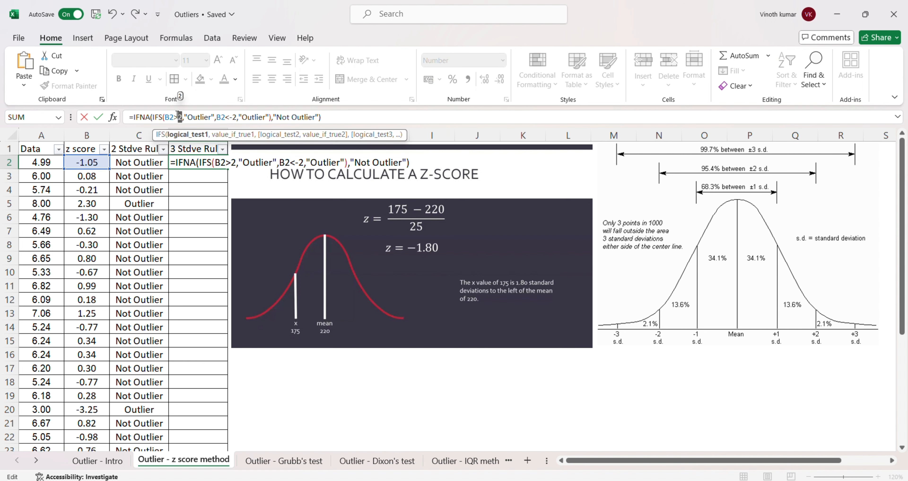
type("4")
key("Right")
key("Right")
key("Right")
key("Right")
key("Right")
key("Right")
key("Right")
key("Right")
key("Right")
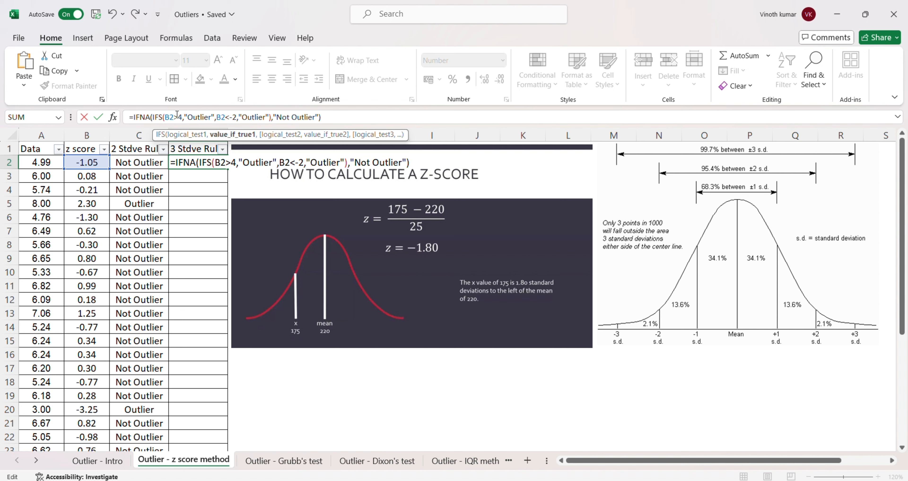
key("Left")
key("Left")
key("Left")
key("Left")
key("Left")
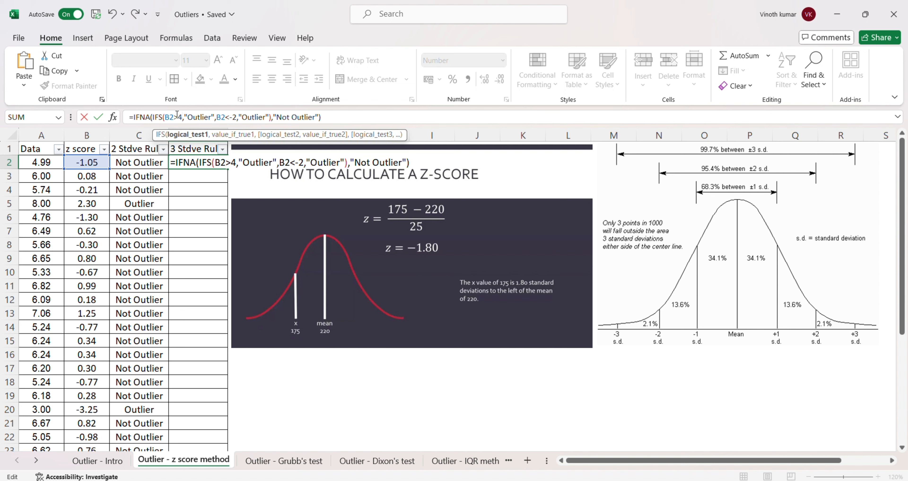
key("BackSpace")
type("3")
Set the lower threshold in the D2 formula to -3 so the second test reads B2<-3, and enter the formula.
key("Right")
key("Right")
key("Right")
key("Right")
key("Right")
key("Right")
key("Right")
key("Right")
key("Right")
key("Right")
key("Right")
key("Right")
key("Right")
key("Right")
key("Right")
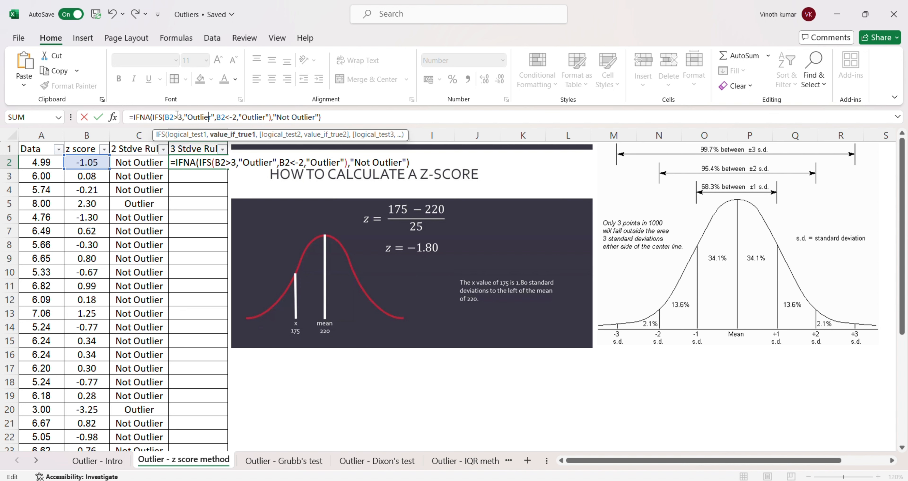
key("shift+Right")
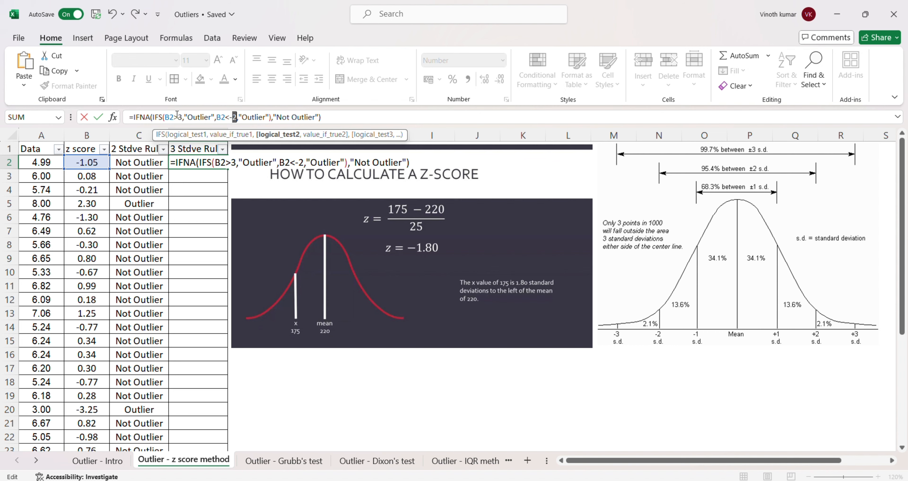
type("3")
key("ctrl+Return")
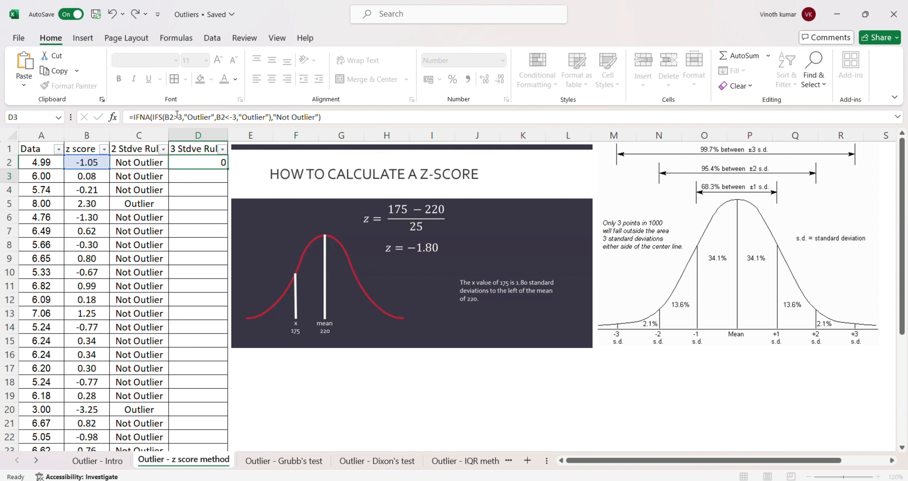
Copy the 3 standard deviation rule formula from D2 down the column through D31.
key("ctrl+c")
key("Left")
key("ctrl+Down")
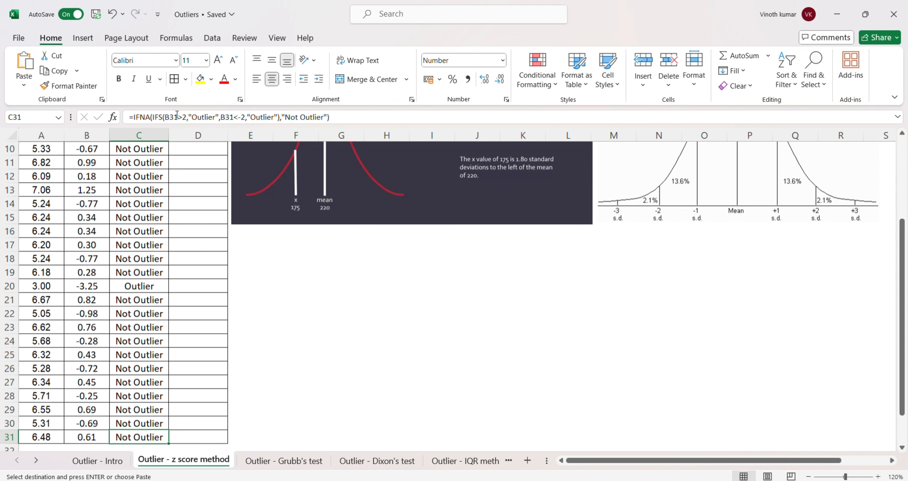
key("Right")
key("ctrl+shift+Up")
key("ctrl+v")
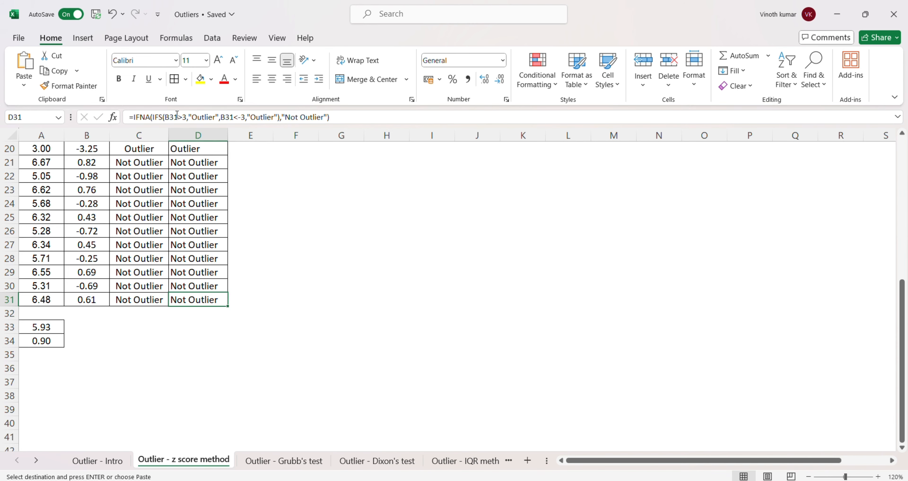
Examine the data value, z score and both standard deviation rule results in row 5.
key("ctrl+Up")
key("Down")
key("Down")
key("Down")
key("Down")
key("Left")
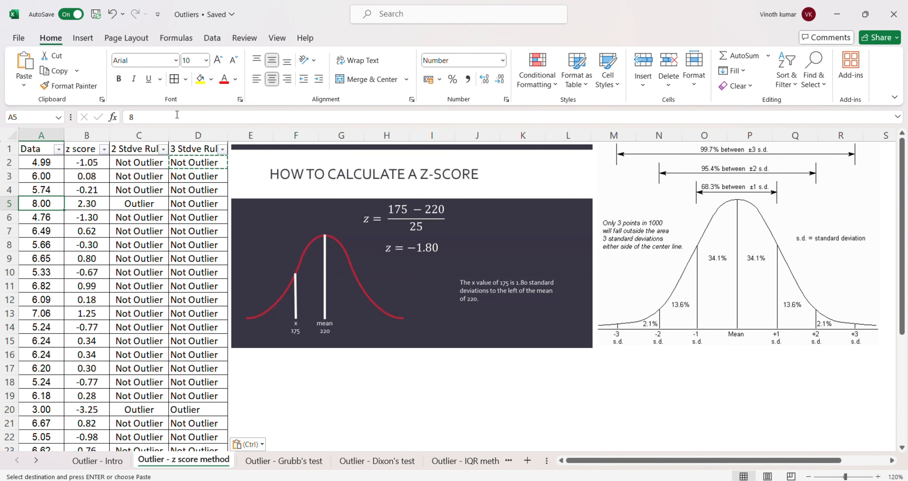
key("Left")
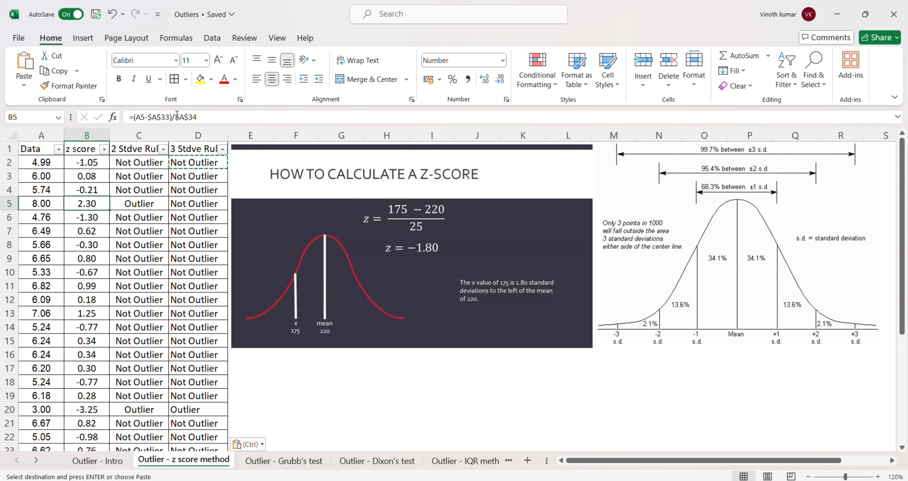
key("Right")
key("Right")
key("Left")
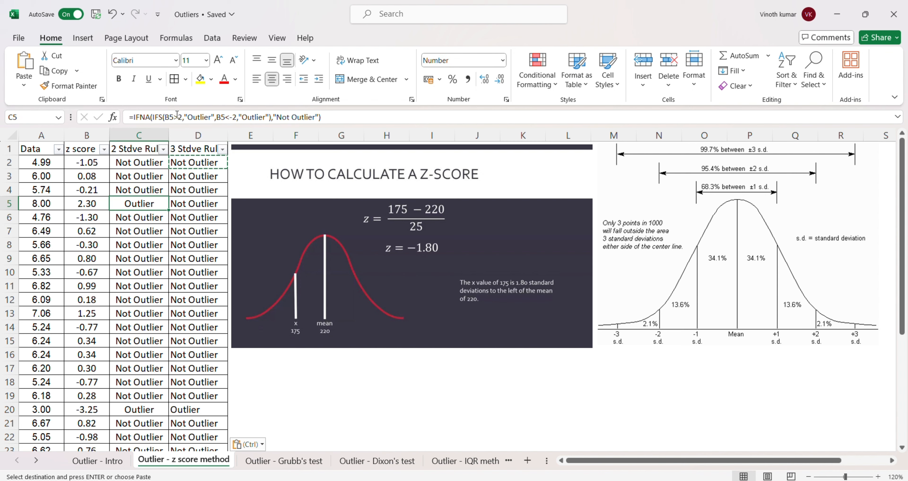
key("Left")
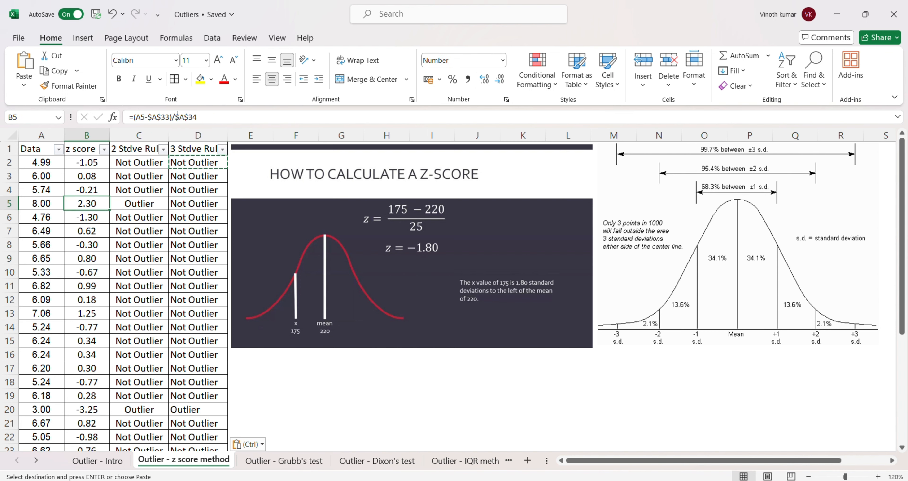
key("Right")
key("Right")
key("Left")
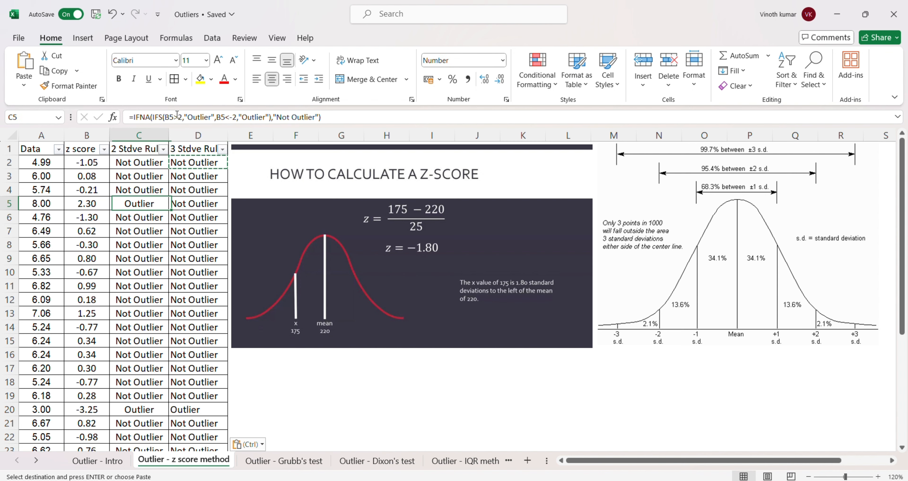
key("Left")
key("Right")
Review the 2 standard deviation rule results in column C from row 5 down through the following rows.
key("Down")
key("Down")
key("Down")
key("Down")
key("Down")
key("Down")
key("Down")
key("Down")
key("Down")
key("Down")
key("Down")
key("Down")
key("Down")
key("Down")
key("Down")
key("Down")
key("Down")
key("Down")
key("Down")
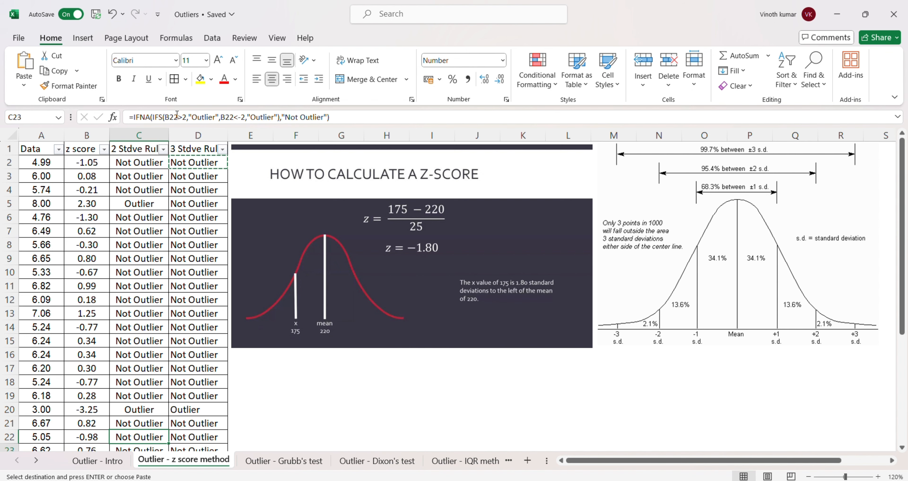
Examine the data value, z score and both standard deviation rule results in row 20.
key("Up")
key("Up")
key("Up")
key("Up")
key("Left")
key("Left")
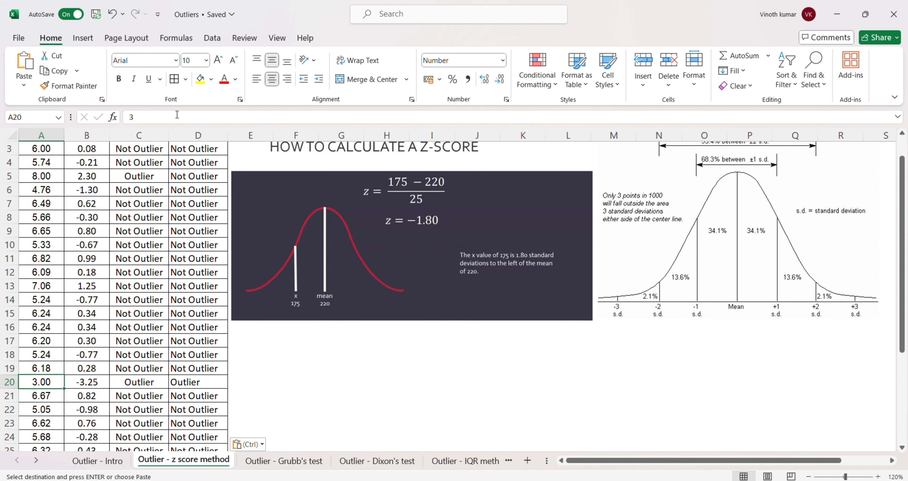
key("Right")
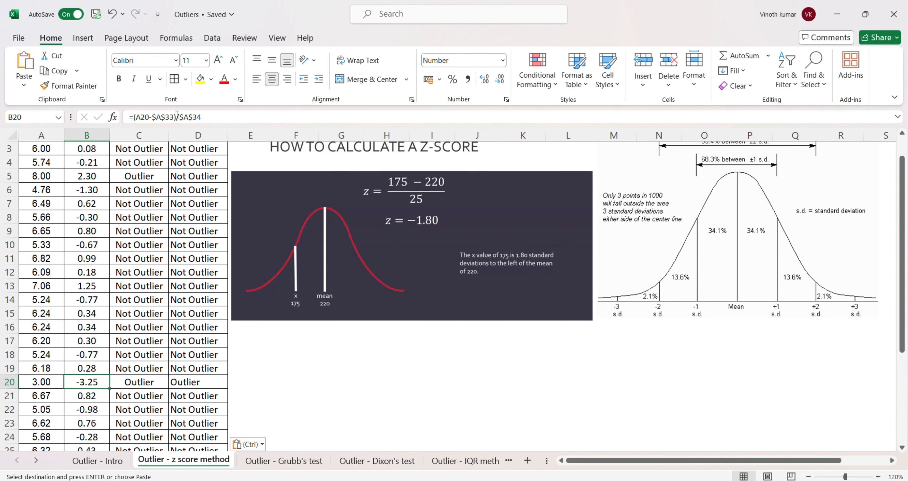
key("Right")
key("Right")
Review the remaining 3 standard deviation rule results in column D from row 20 down to row 30.
key("Down")
key("Down")
key("Down")
key("Down")
key("Down")
key("Down")
key("Down")
key("Down")
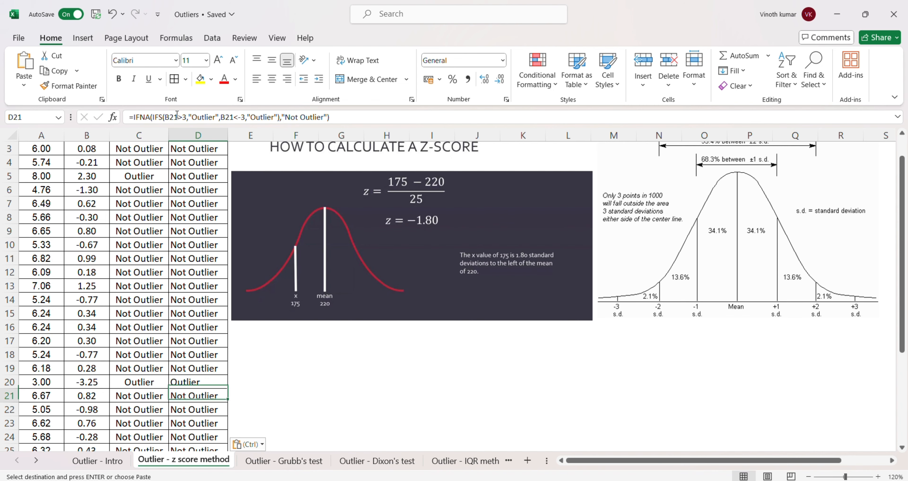
key("Down")
key("Down")
key("Down")
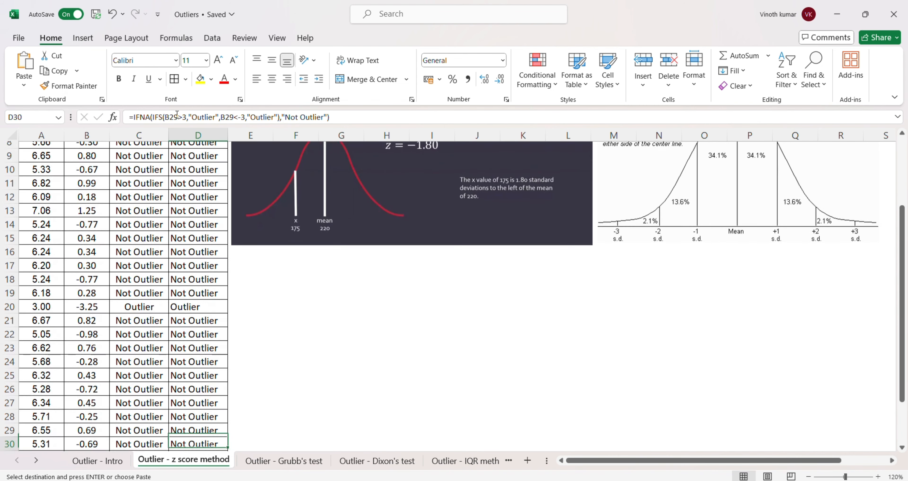
key("ctrl+v")
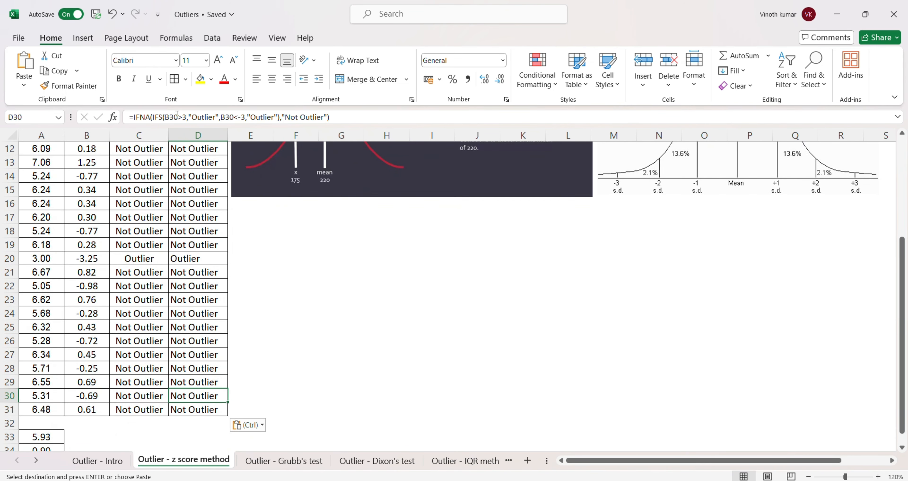
Return to the start of the data table and inspect the z score formula in B2.
key("ctrl+Up")
key("Left")
key("Left")
key("Left")
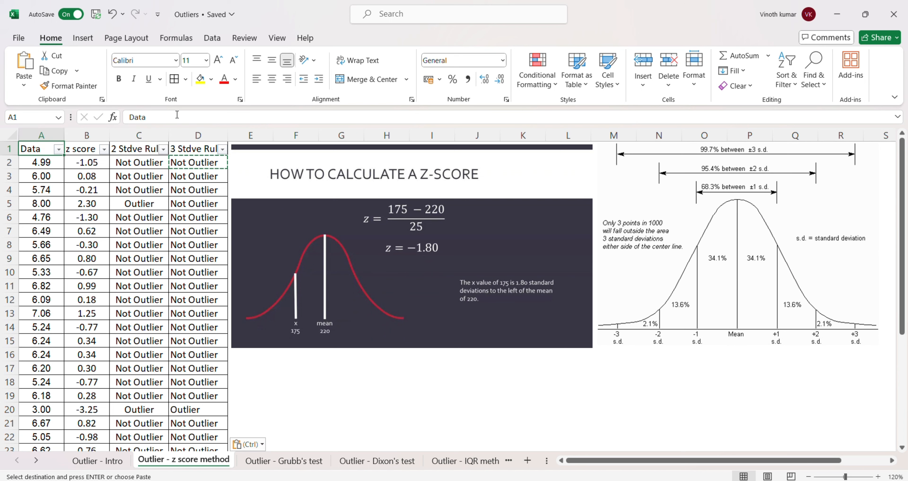
key("Down")
key("Right")
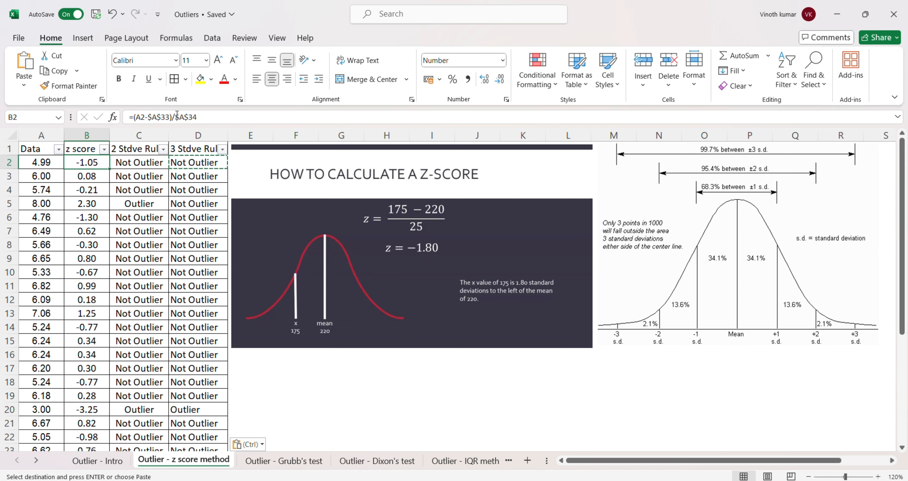